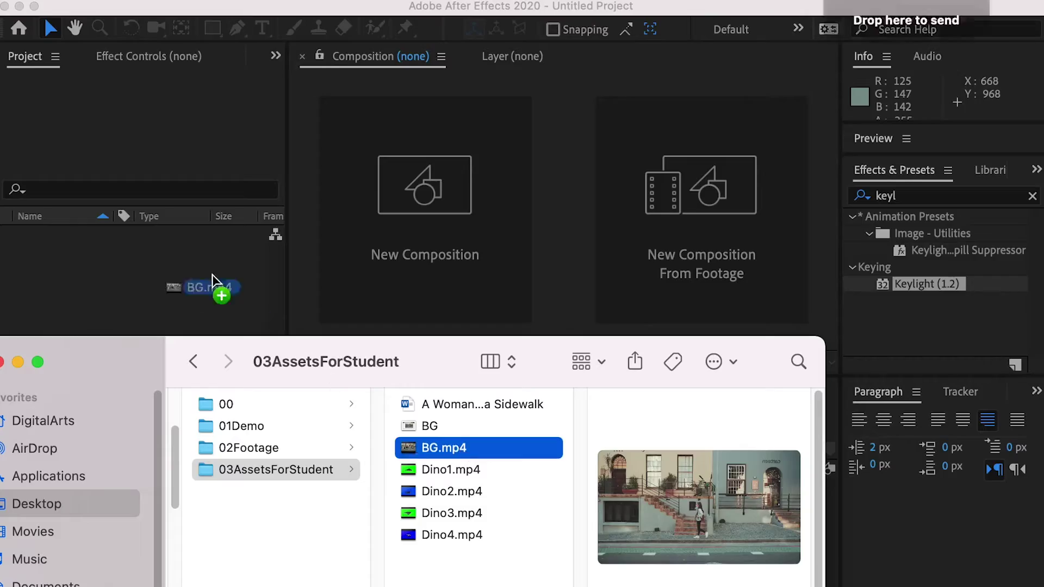
Import BG.mp4 and build a composition named BG from the street footage.
drag(63, 256, 66, 368)
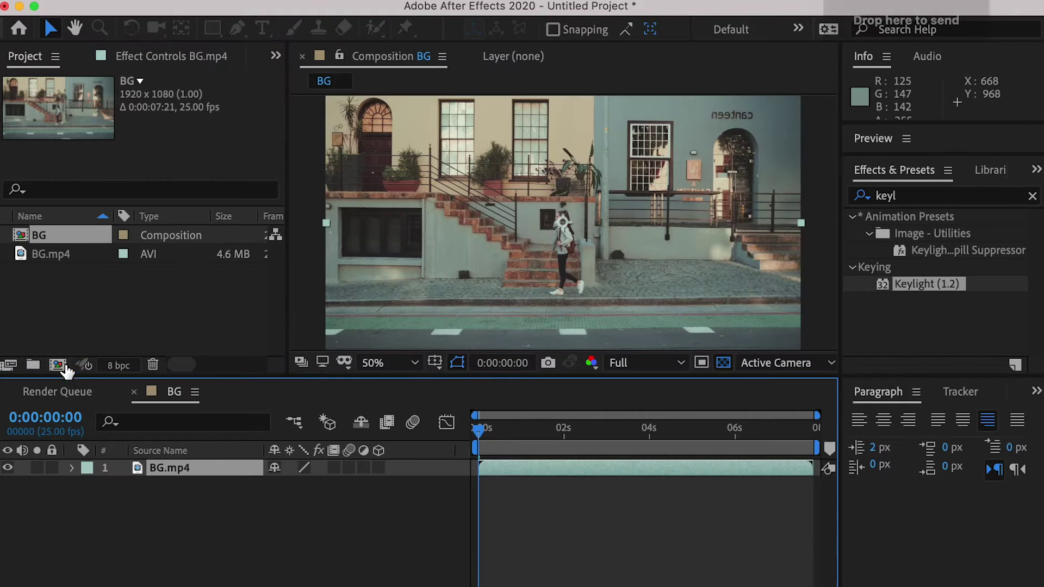
Camera-track the BG street footage and create a 3D tracker camera.
click(476, 10)
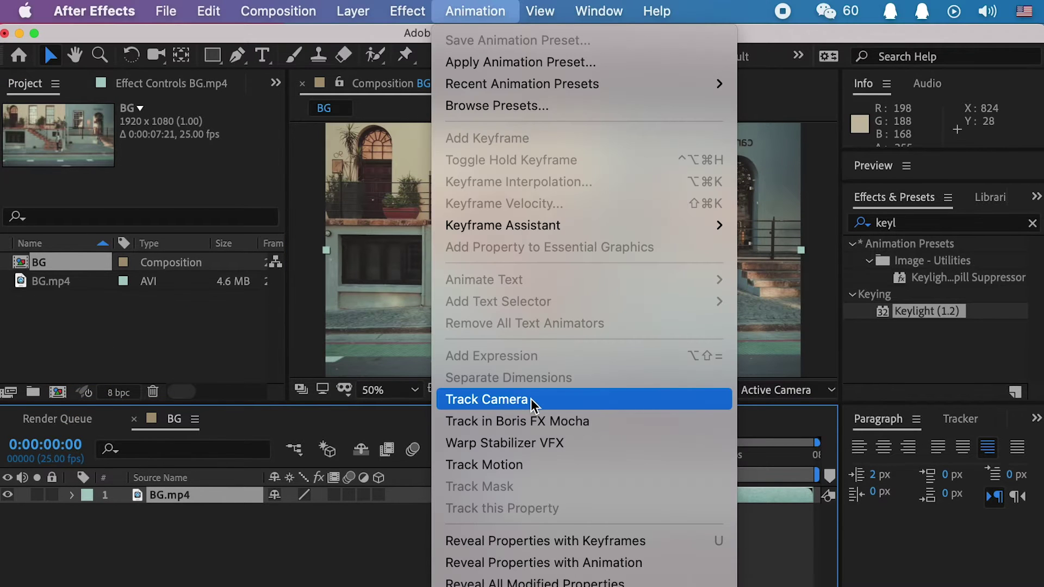
click(487, 400)
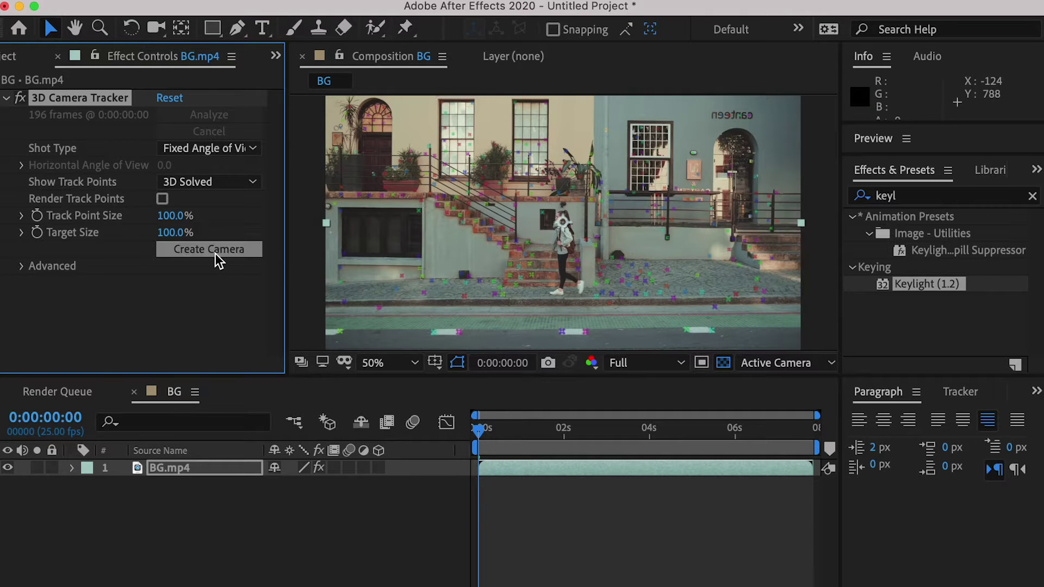
click(216, 254)
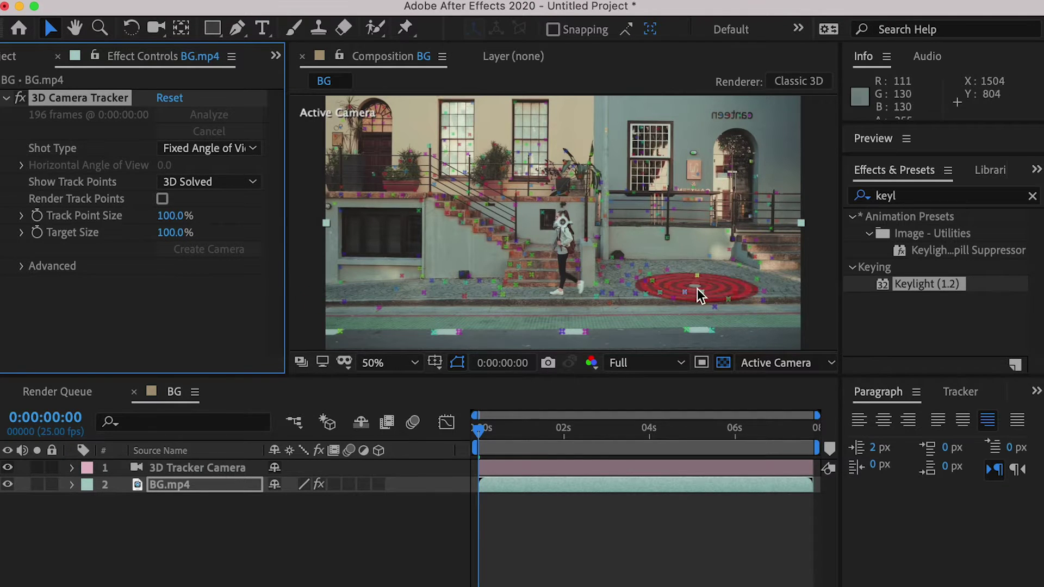
Create Track Null 1 from a tracked point on the road surface.
click(688, 335)
right_click(689, 334)
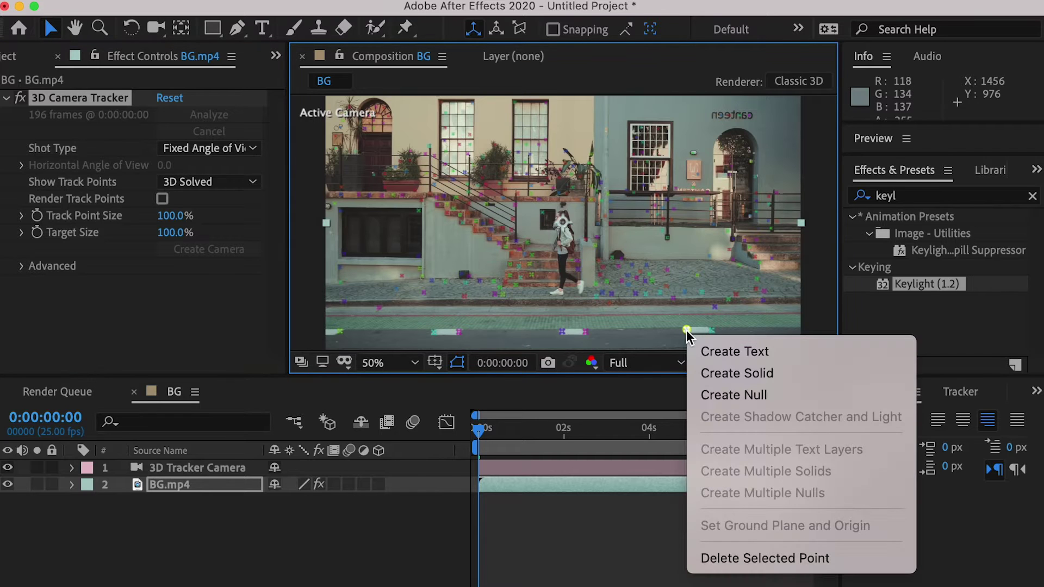
click(751, 401)
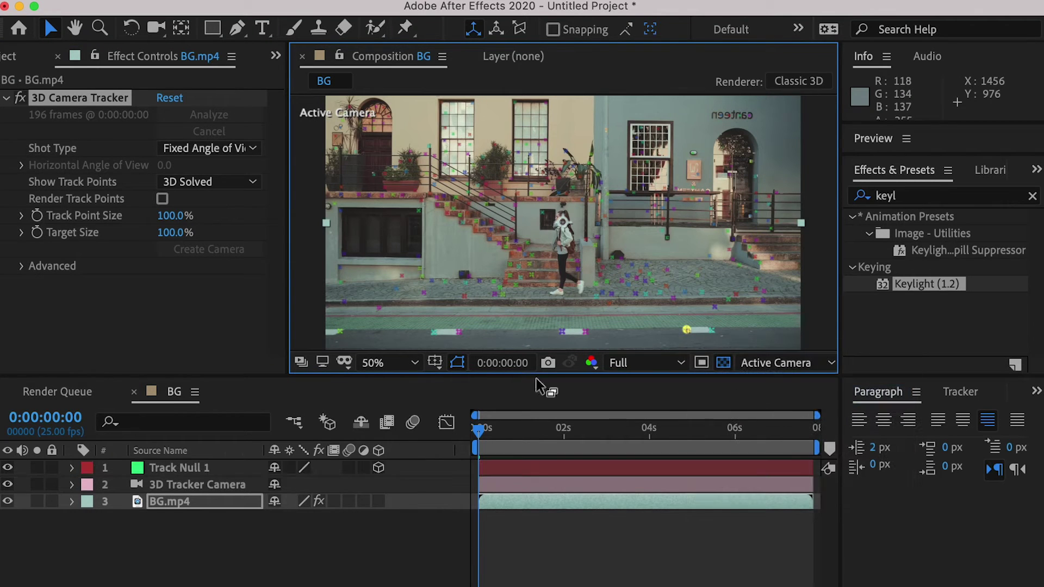
Import the four dinosaur clips and add Dino1.mp4 to the BG composition.
click(187, 470)
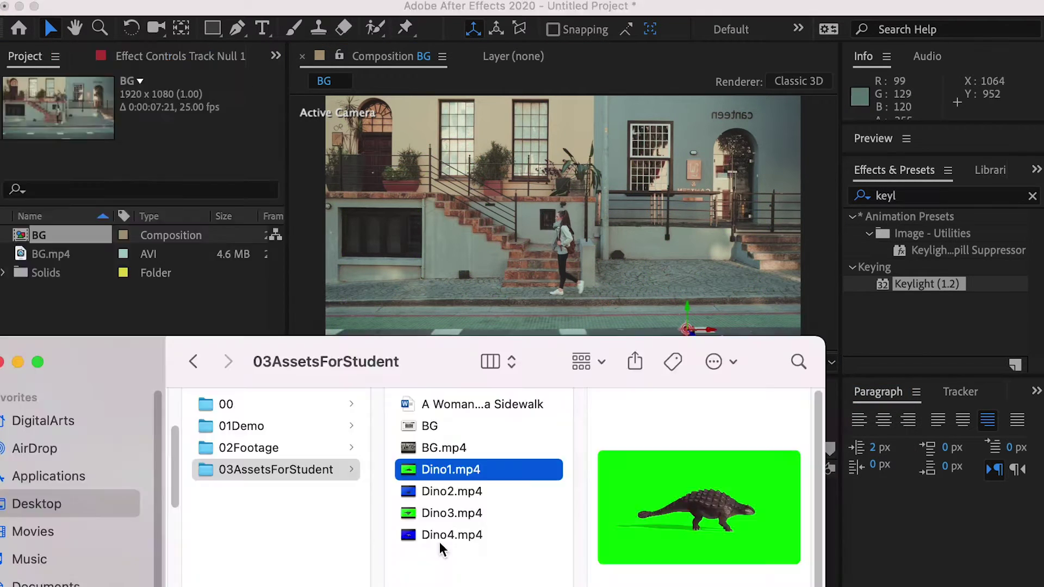
shift+click(444, 535)
drag(468, 502, 152, 318)
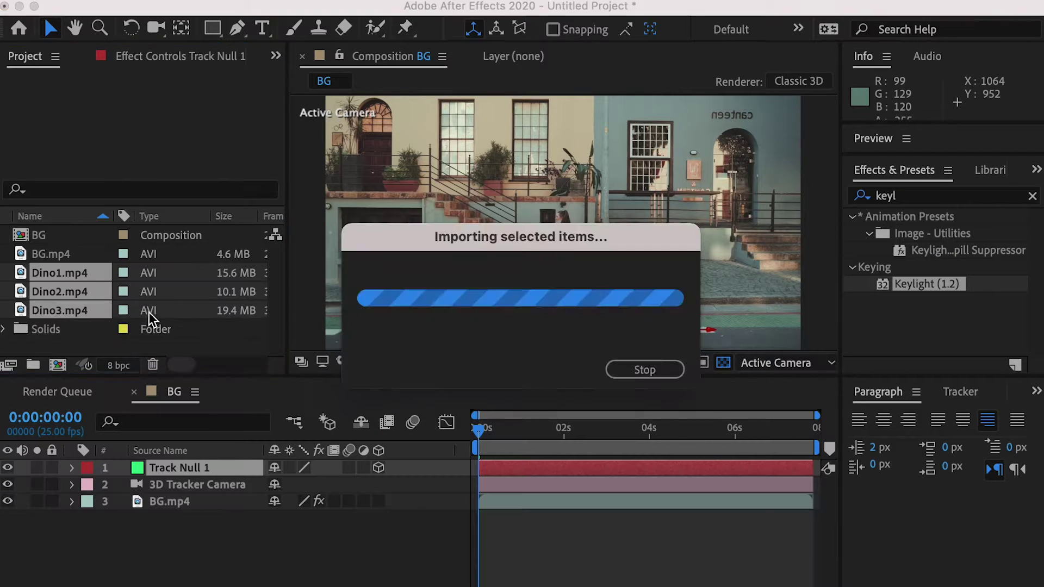
click(56, 275)
drag(58, 281, 174, 468)
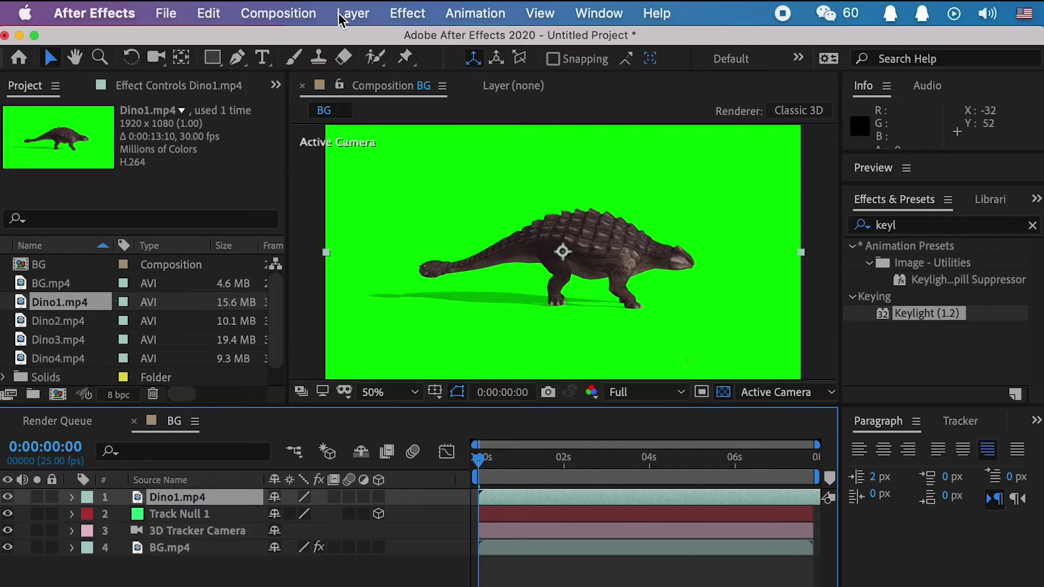
Flip Dino1 horizontally to face left and move its anchor point to its feet.
click(351, 15)
mouse_move(413, 262)
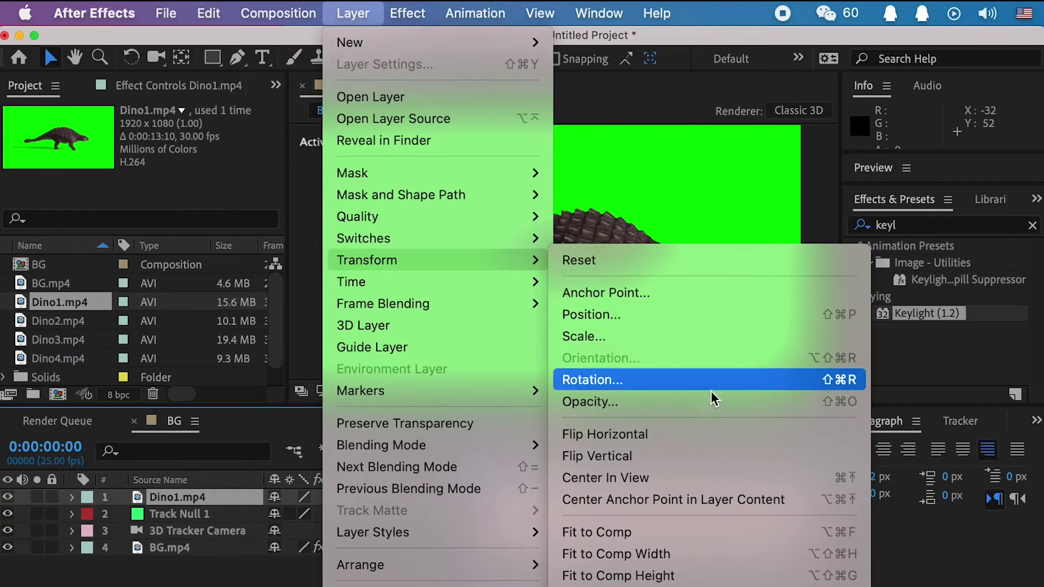
click(690, 438)
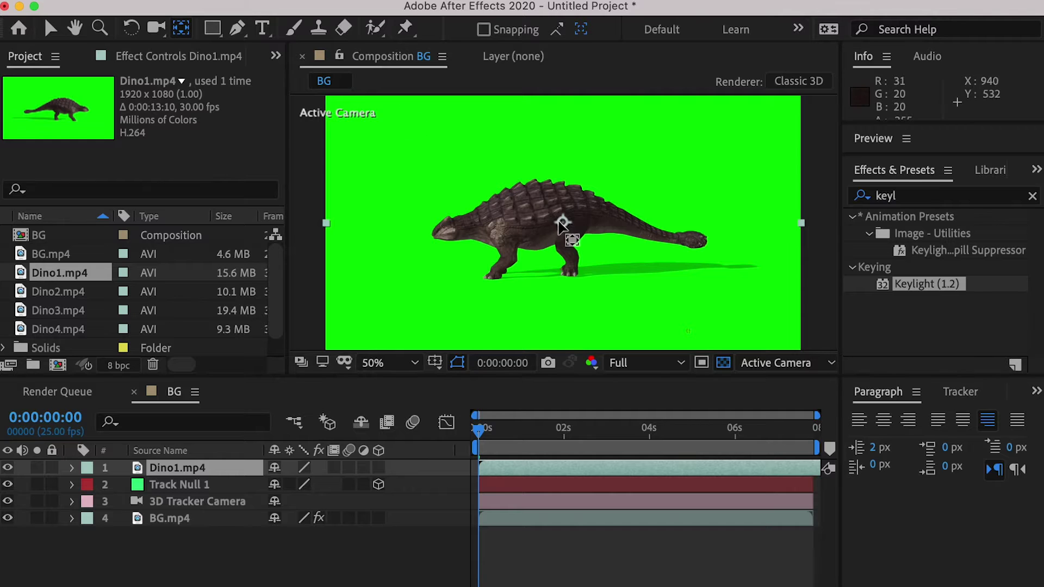
drag(563, 223, 537, 275)
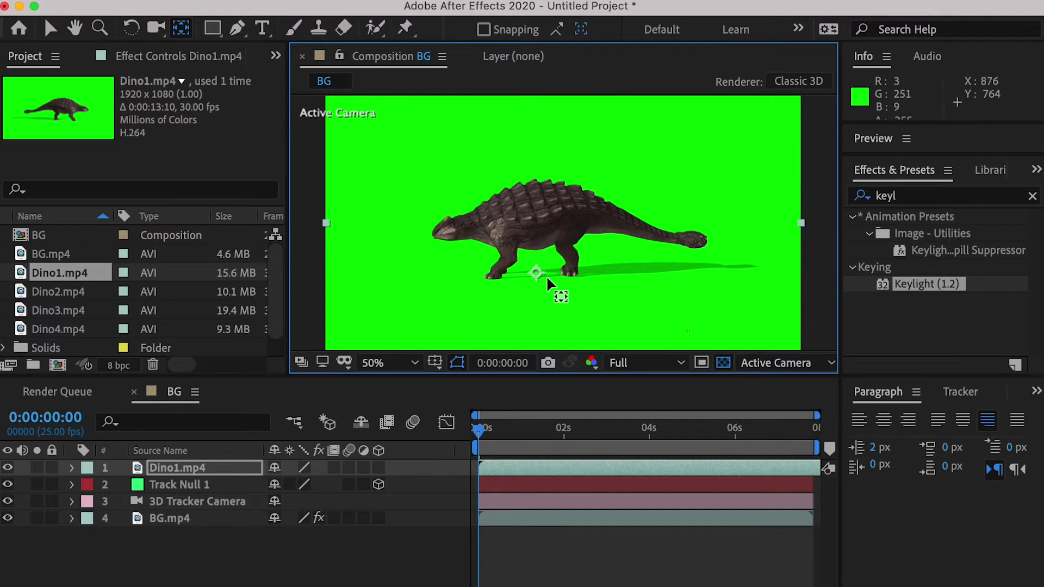
click(51, 33)
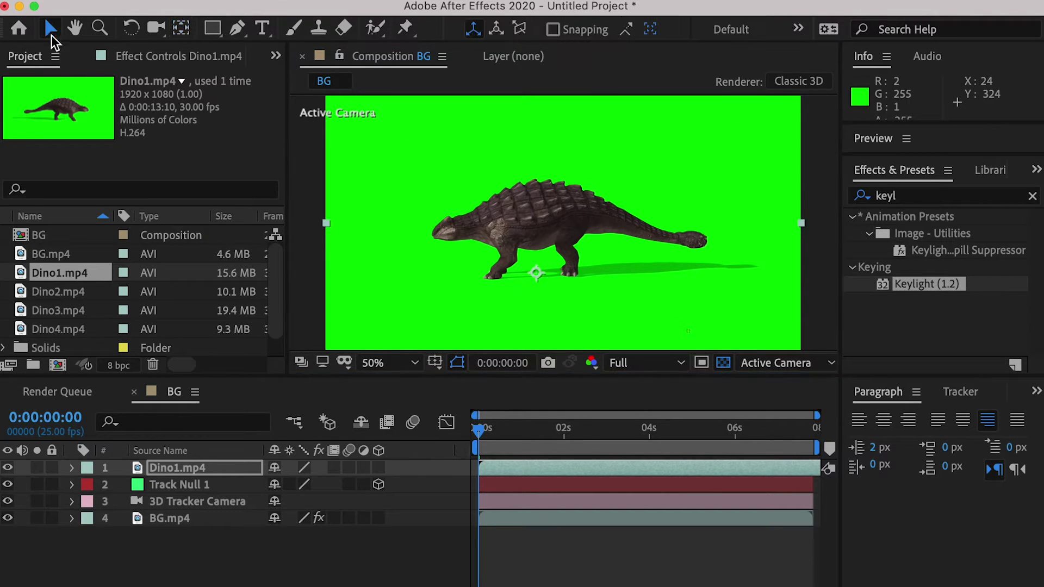
click(864, 196)
Key out Dino1's green screen with Keylight (1.2) and make it a 3D layer.
text(keyli)
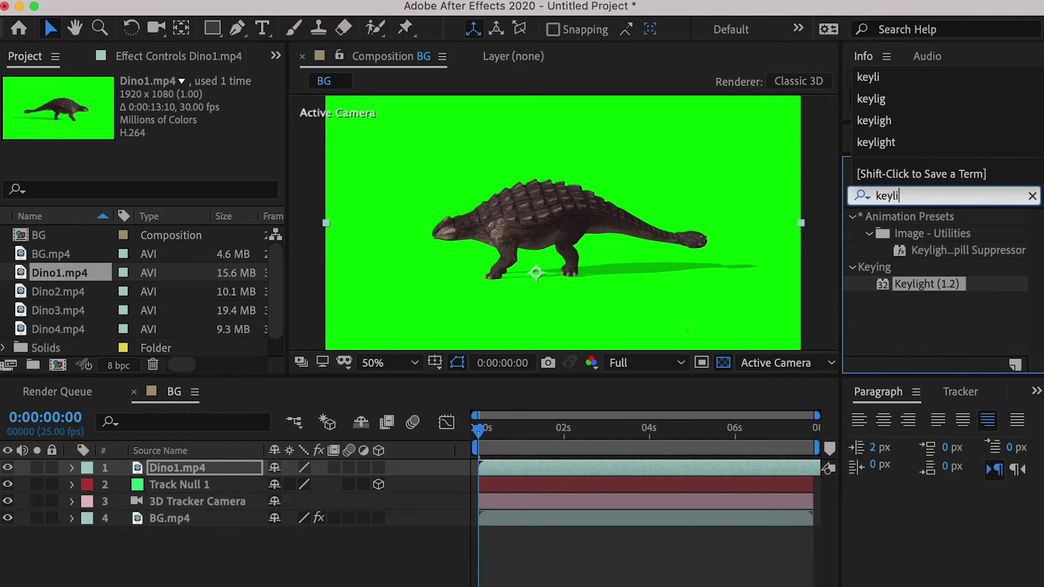
drag(914, 297, 226, 474)
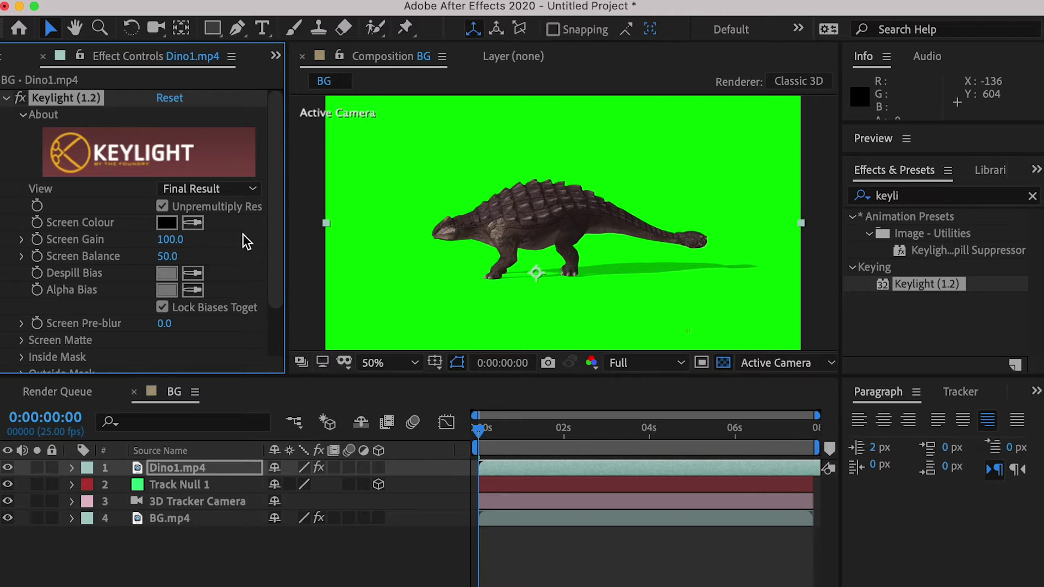
click(417, 193)
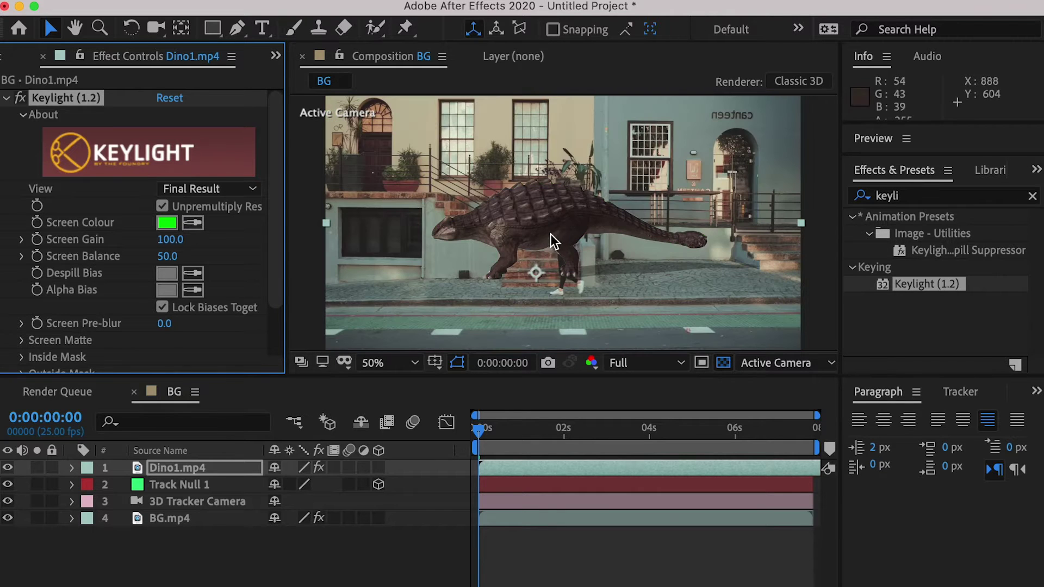
click(379, 468)
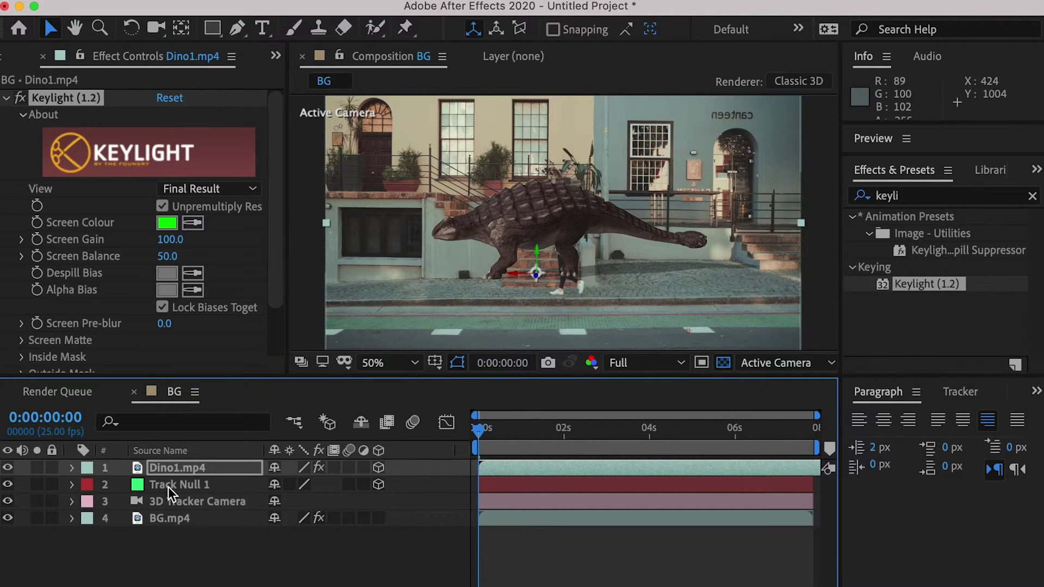
Paste Track Null 1's Position onto Dino1's Position.
click(178, 470)
shift+click(190, 485)
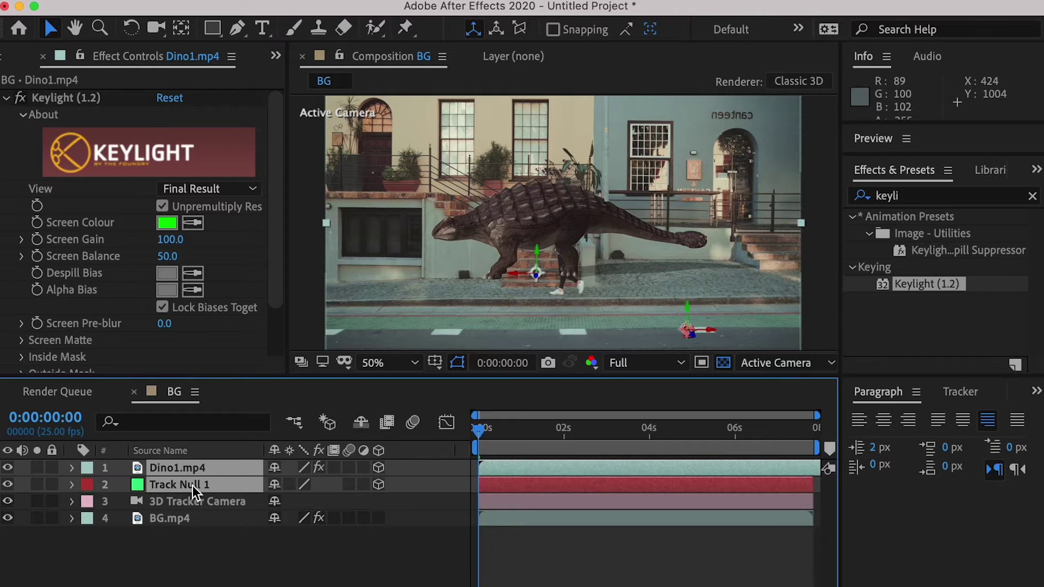
key(p)
click(160, 520)
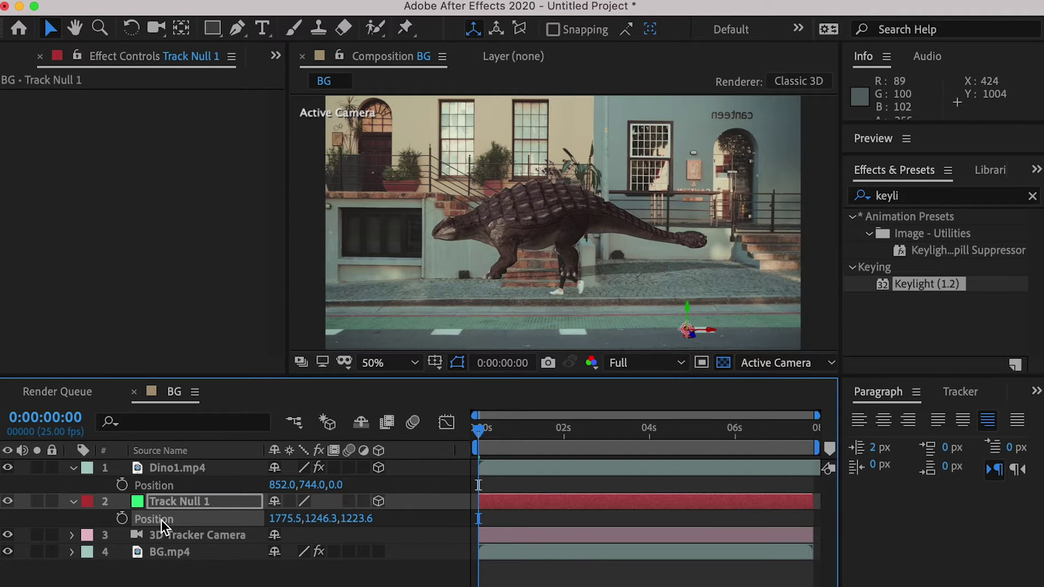
click(154, 485)
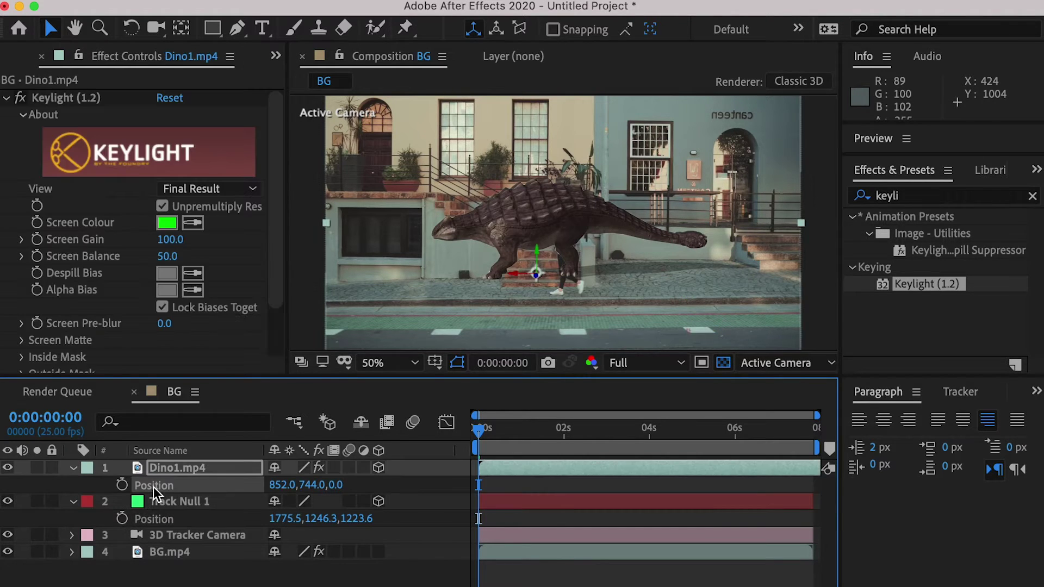
key(super+v)
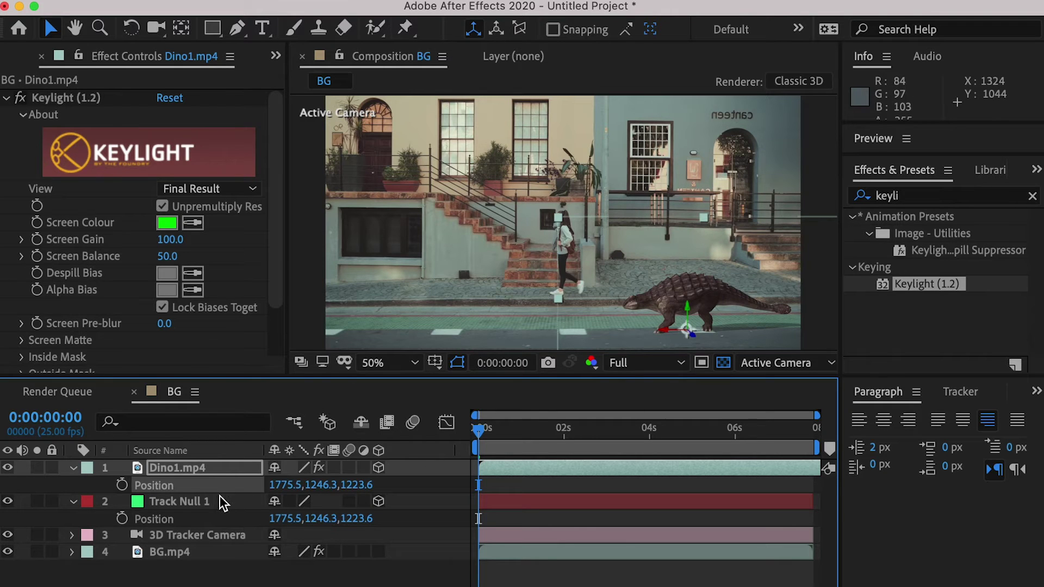
Scale Dino1 to 168% and preview the composition.
click(161, 471)
key(s)
drag(330, 491, 446, 485)
key(space)
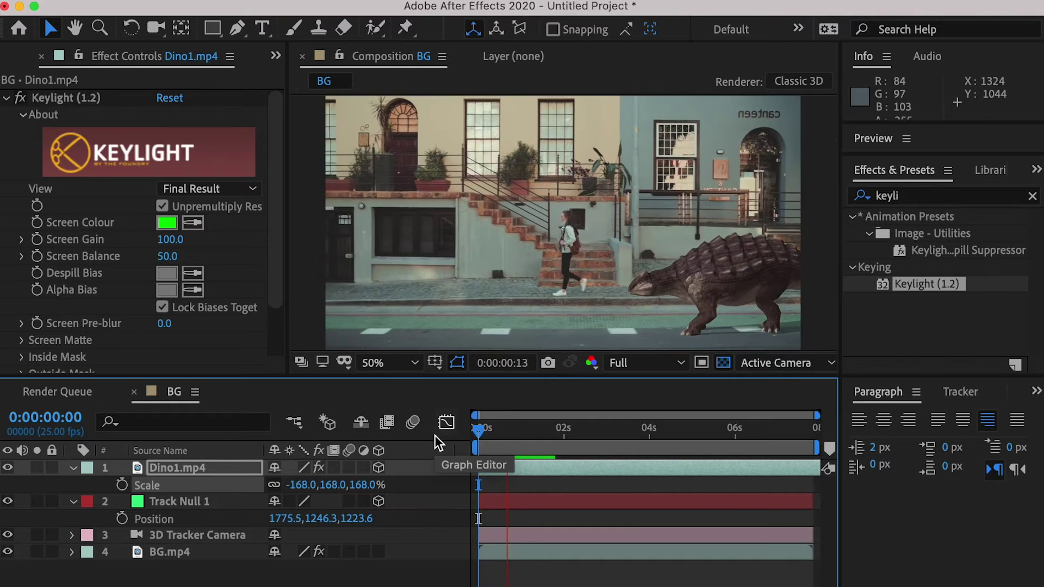
At 0:00:01:03, create a second null from a road track point, then add Dino2.mp4.
key(space)
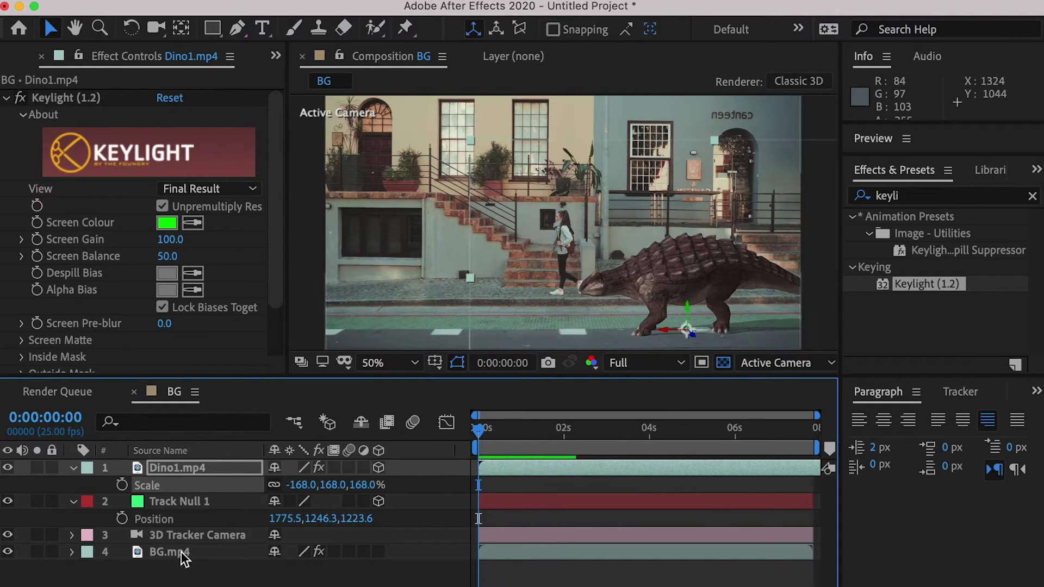
click(182, 553)
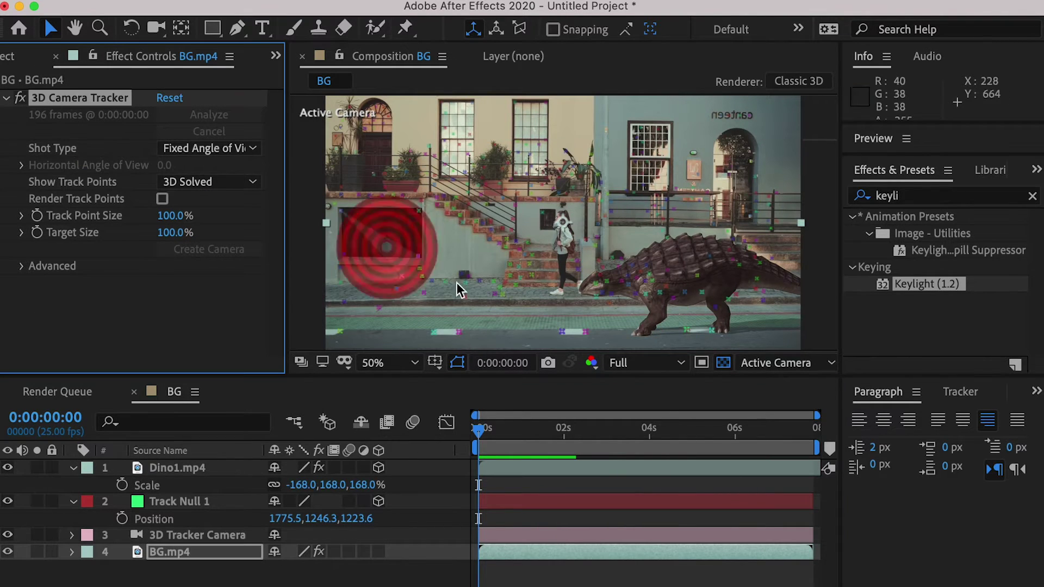
drag(506, 430, 526, 430)
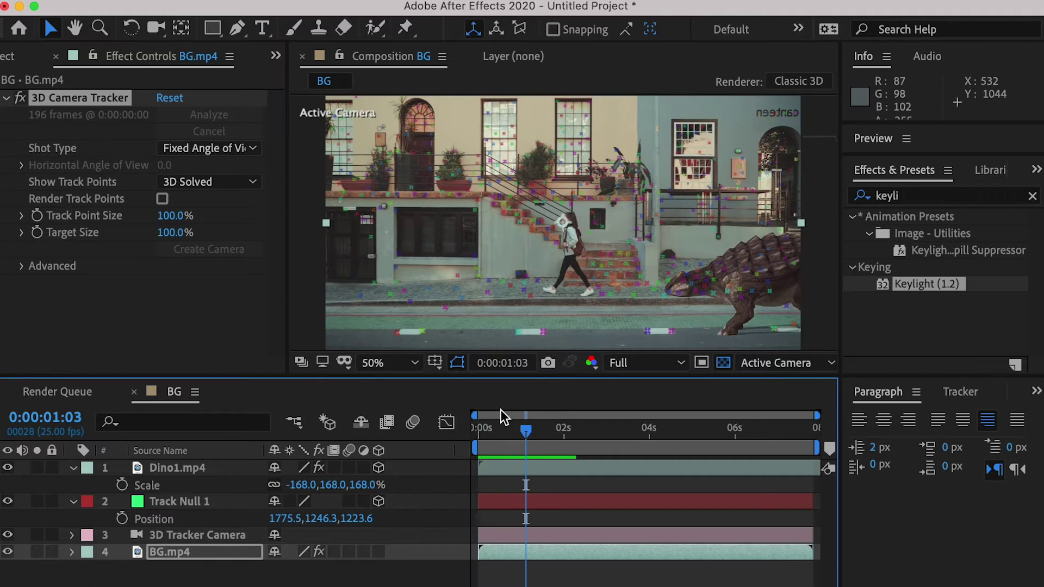
right_click(424, 339)
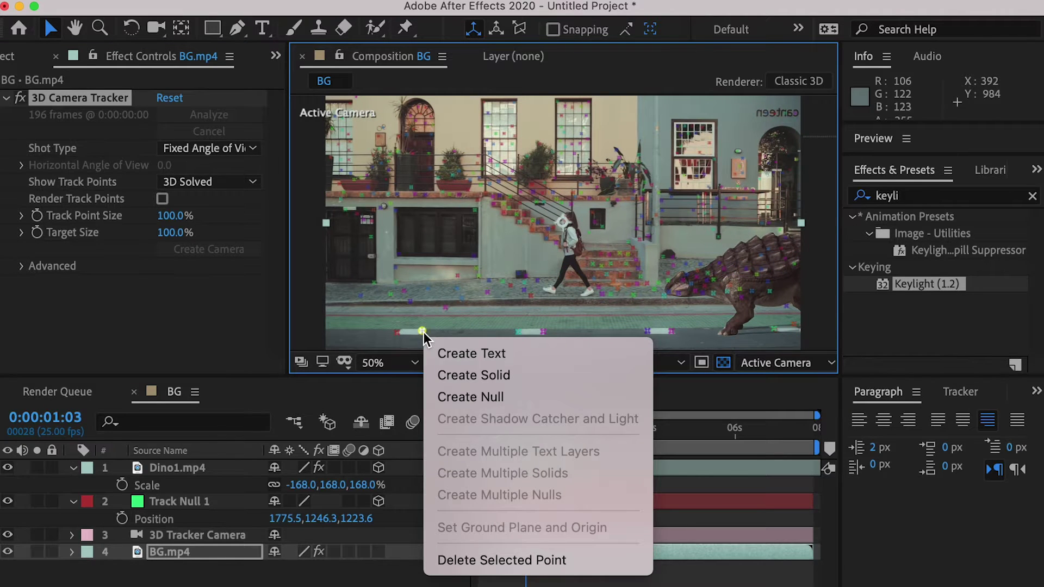
click(478, 396)
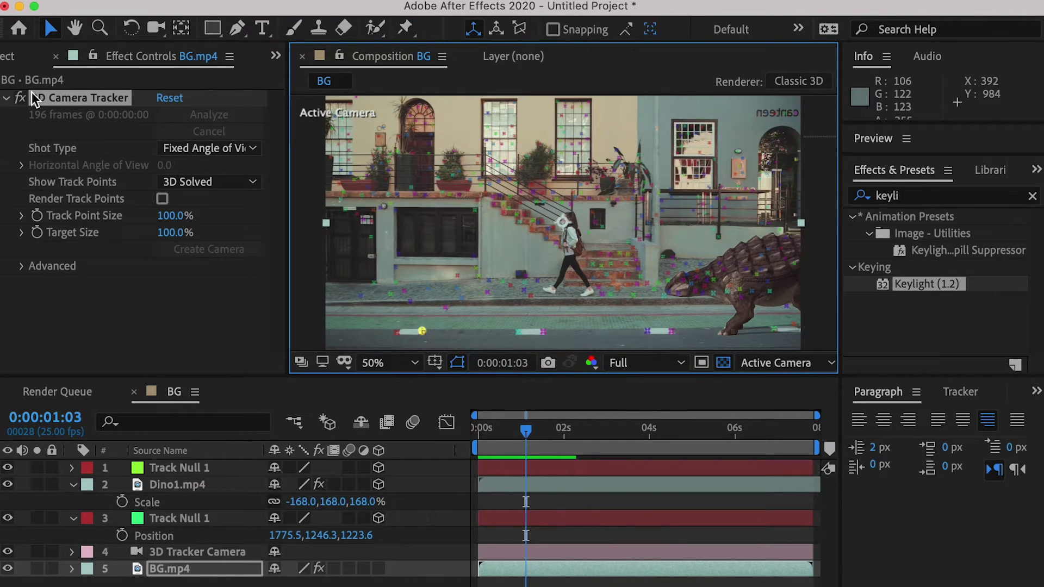
click(8, 56)
drag(54, 293, 171, 468)
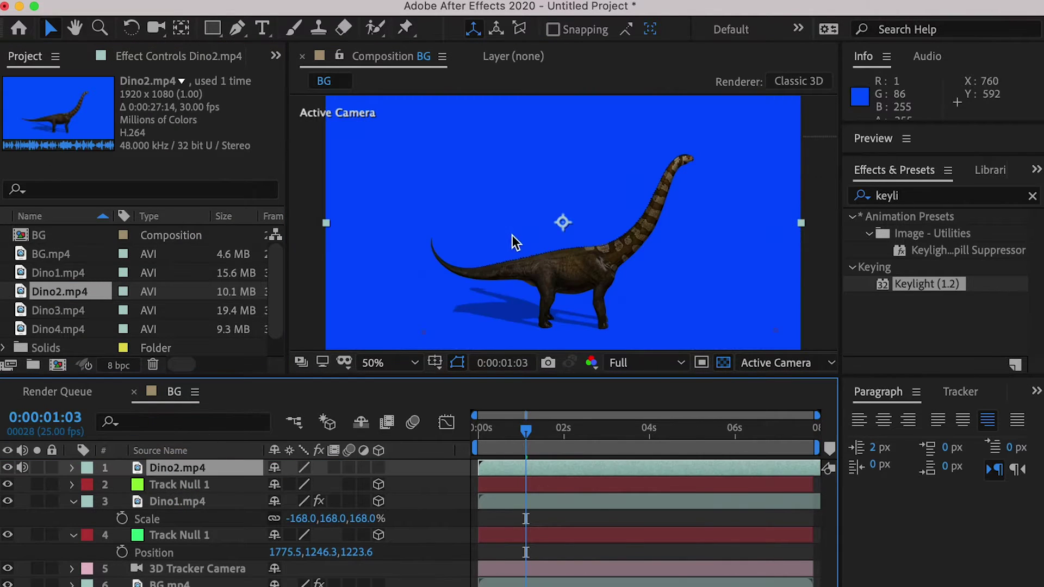
Move Dino2's anchor point down to its feet with the Pan Behind tool.
click(182, 32)
drag(563, 222, 572, 327)
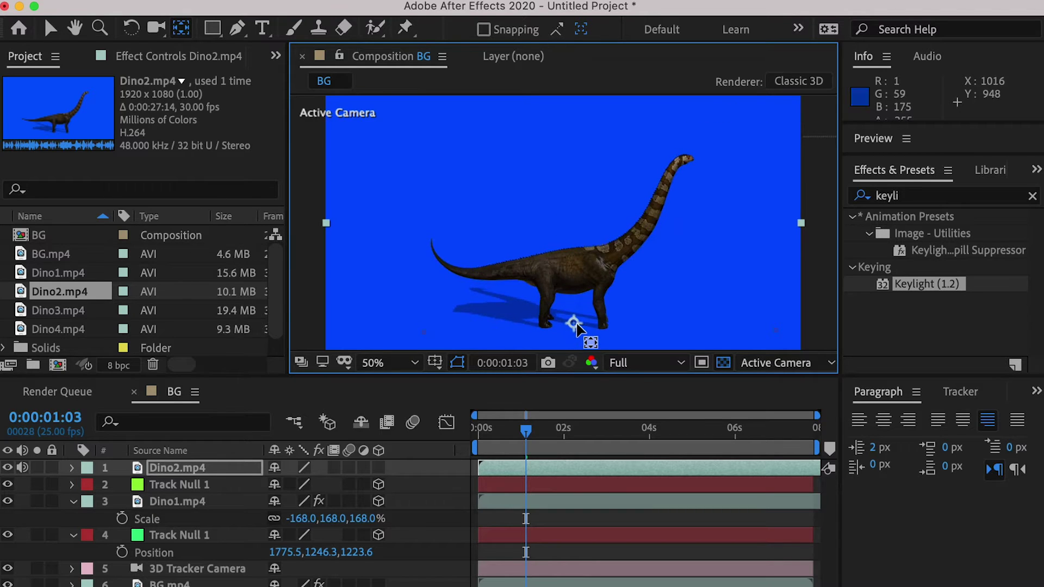
key(v)
click(555, 419)
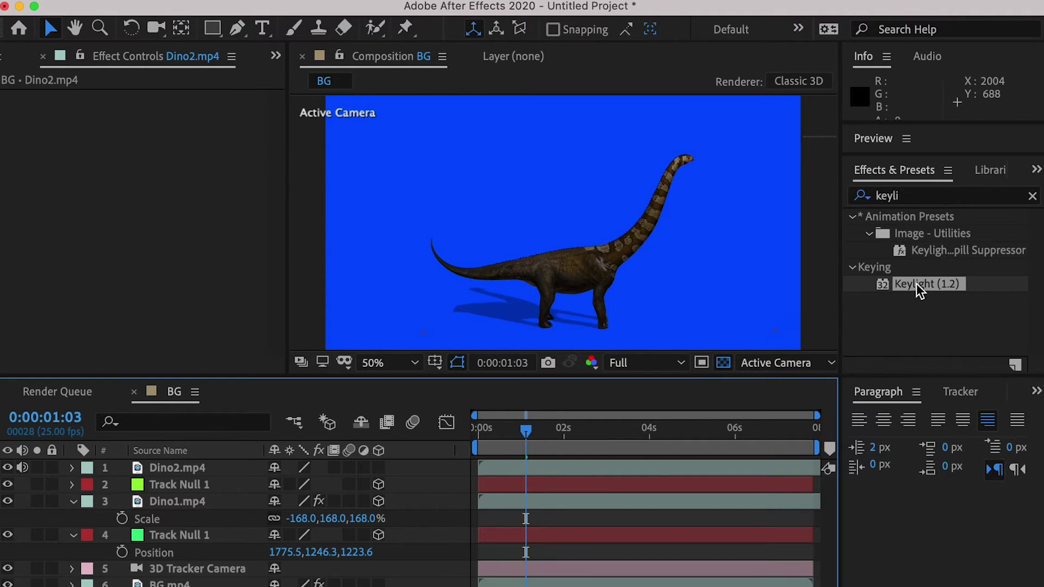
Key out Dino2's blue backdrop with Keylight (1.2) and make it a 3D layer.
drag(920, 291, 200, 472)
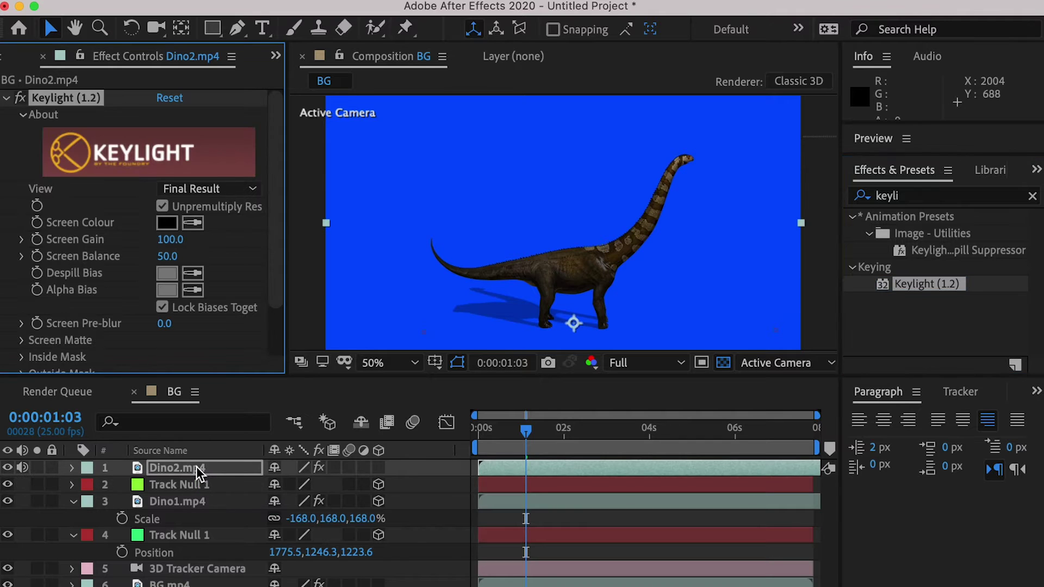
click(226, 474)
click(192, 223)
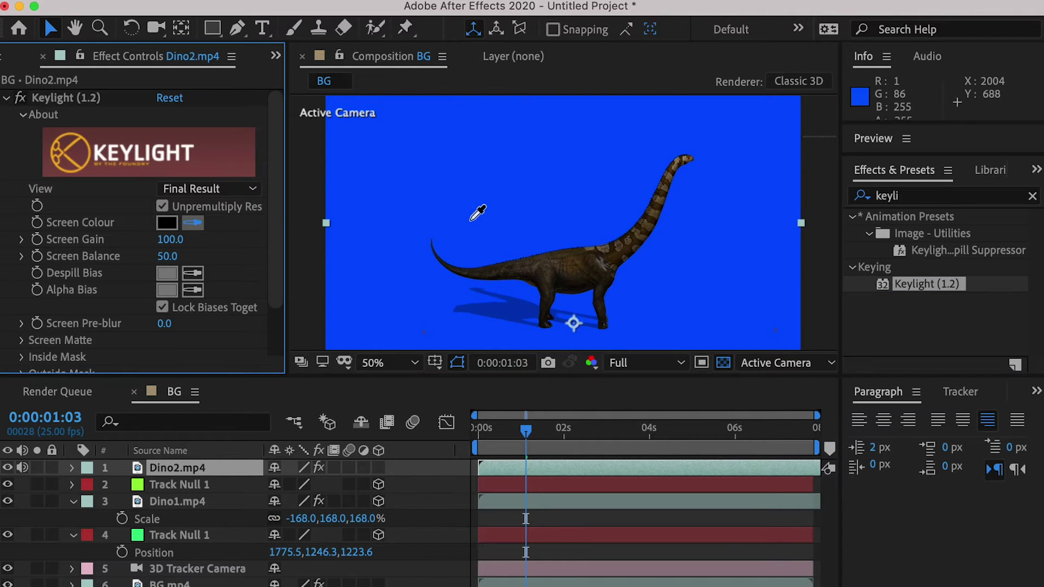
click(475, 225)
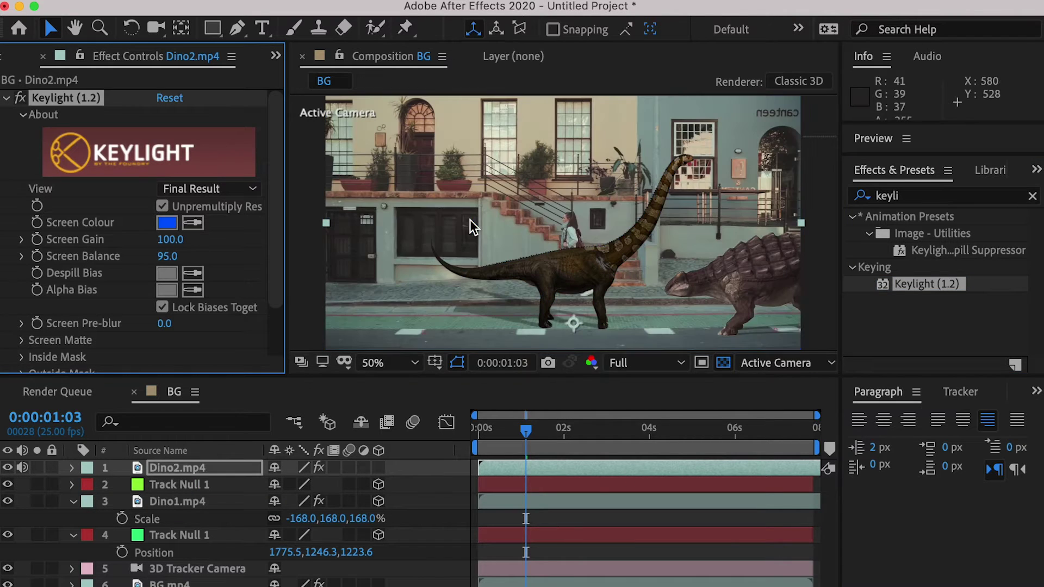
click(379, 468)
Paste the new null's Position -546.4, 1274.1, 1297.4 onto Dino2.
click(192, 490)
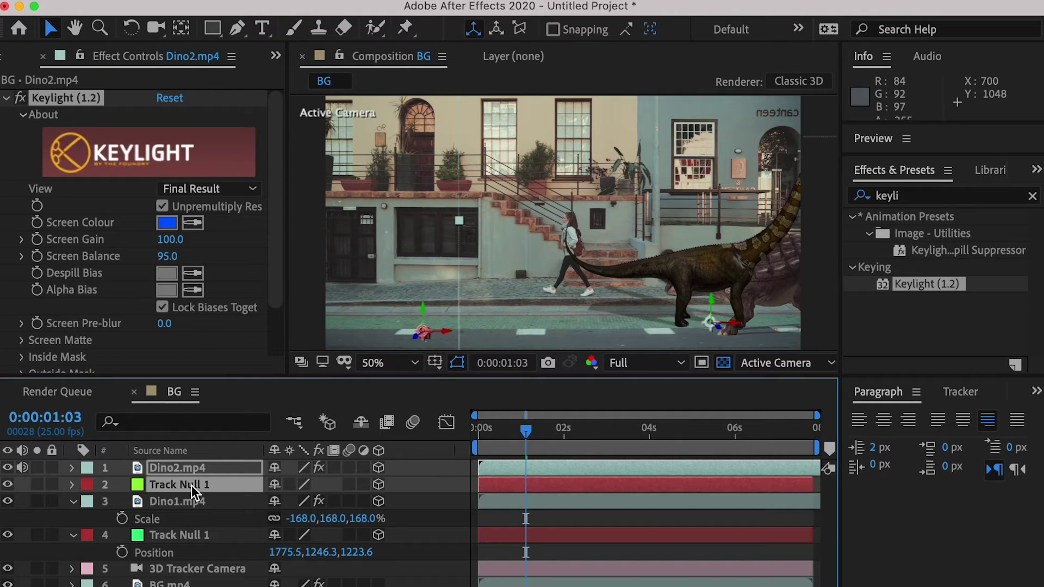
key(p)
click(153, 519)
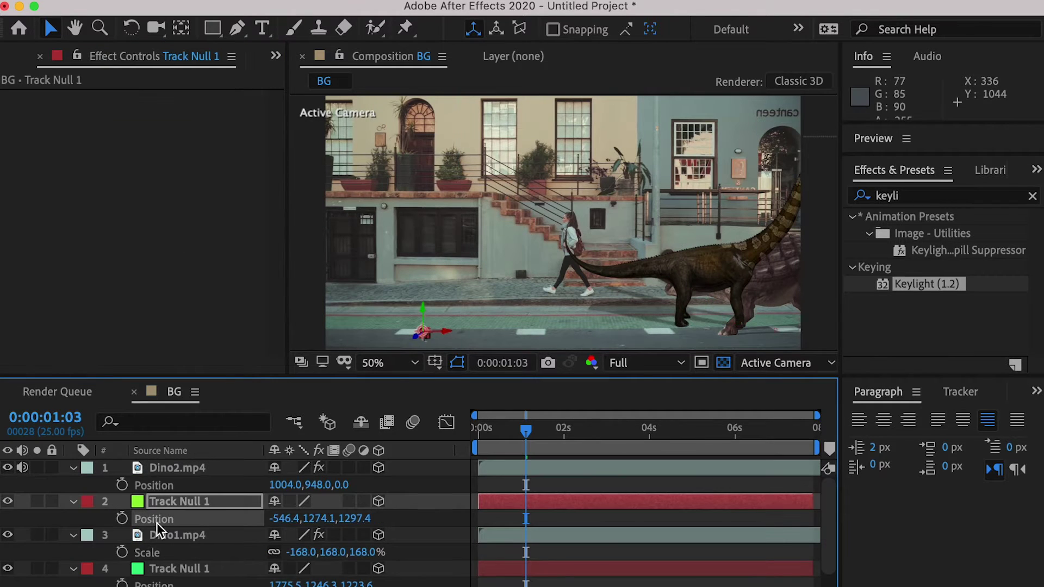
click(156, 488)
key(super+v)
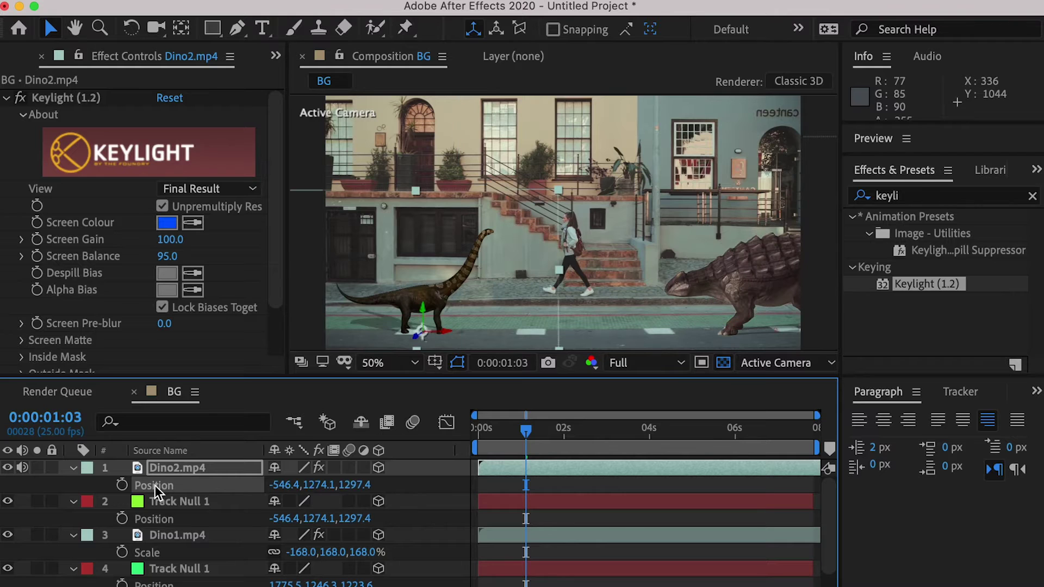
Scale Dino2 to 212%, preview playback, and settle on frame 0:00:00:21.
key(s)
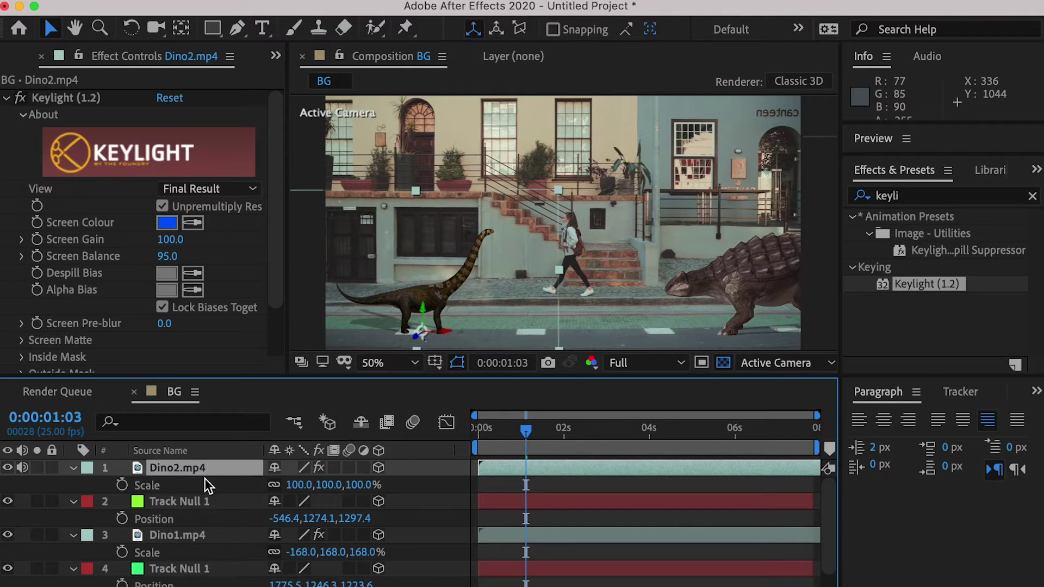
drag(329, 485, 606, 437)
key(space)
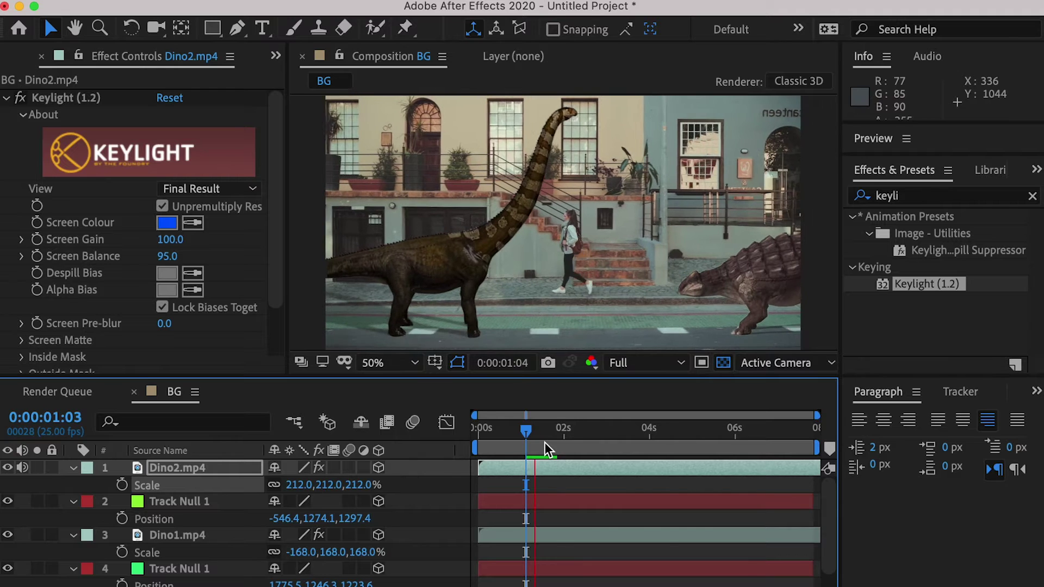
key(space)
mouse_move(549, 440)
mouse_down()
mouse_move(537, 435)
mouse_move(553, 435)
mouse_up()
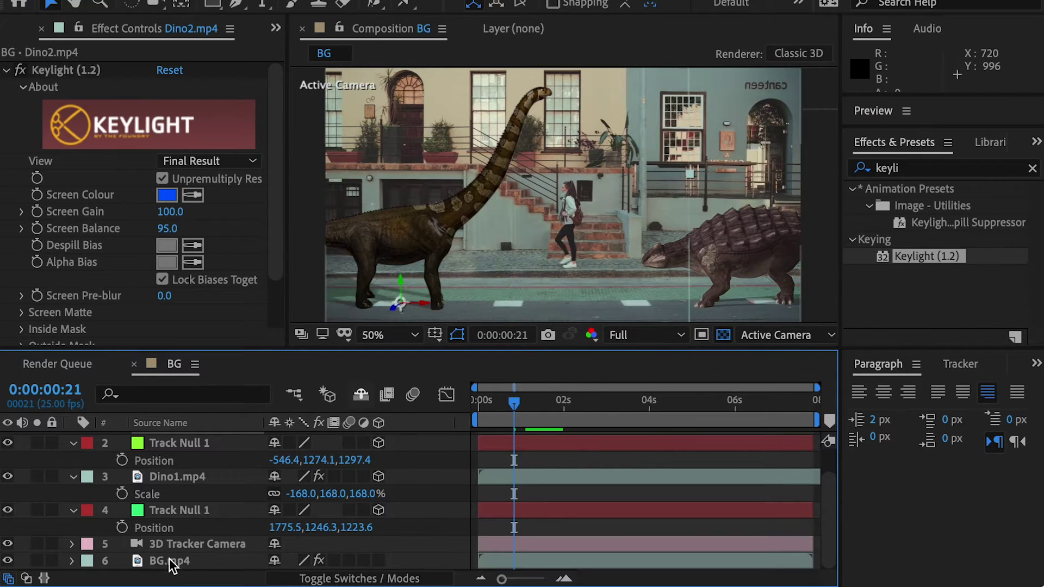
click(169, 563)
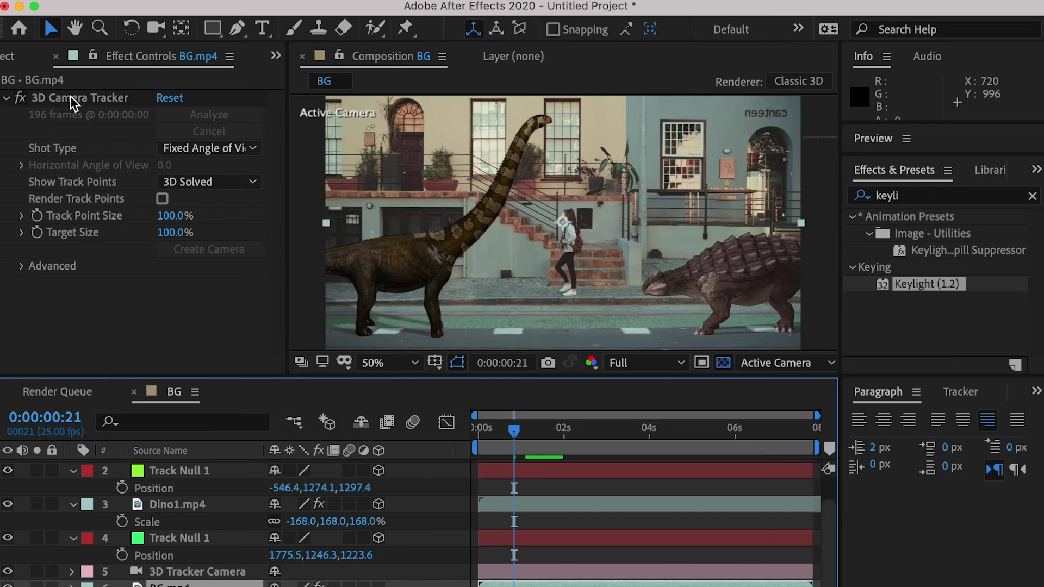
Create another track null from a point on the street.
click(80, 70)
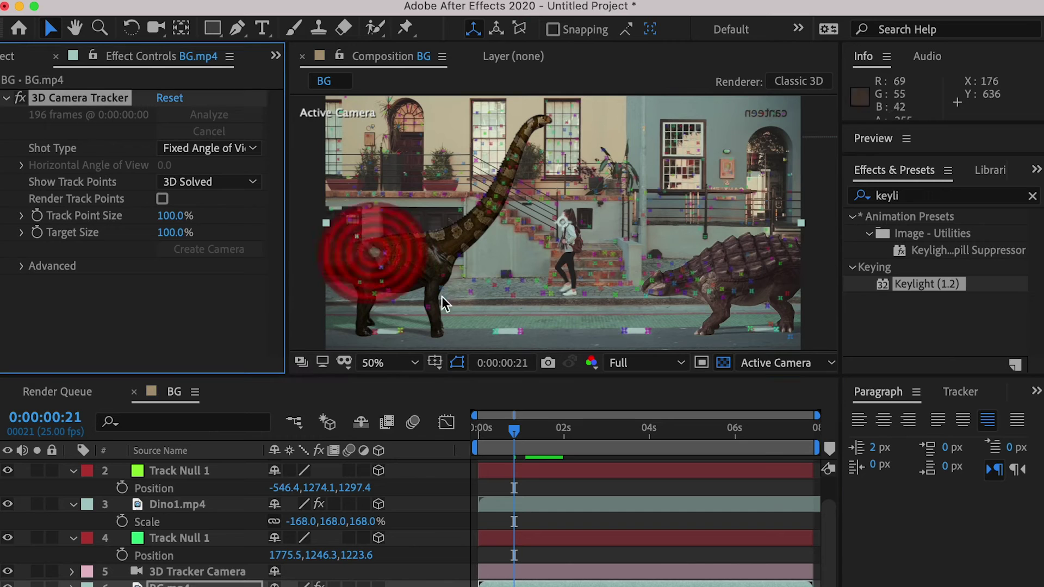
right_click(514, 298)
click(536, 360)
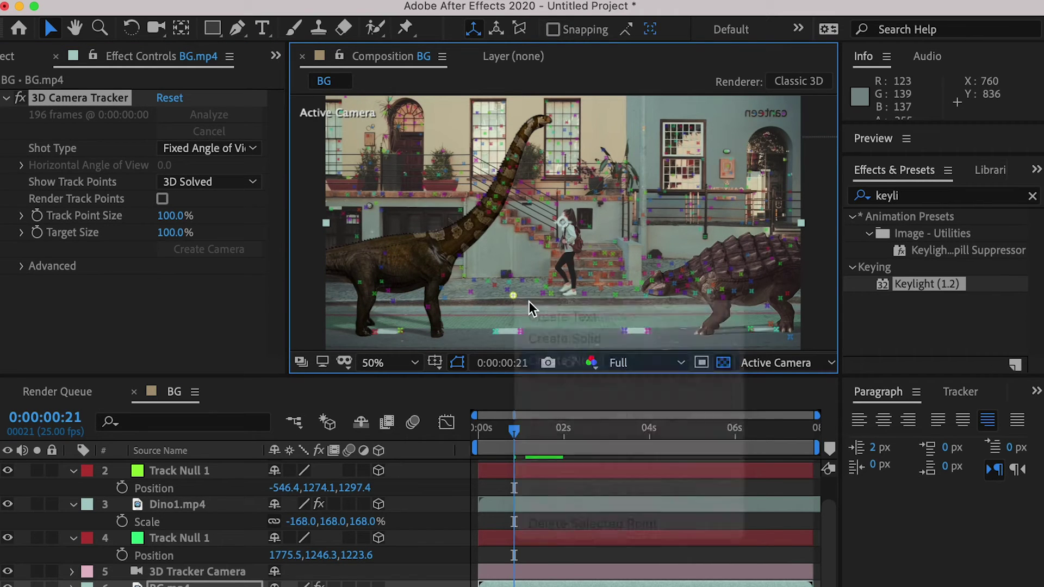
Add Dino3.mp4 to the composition with its anchor point moved down to its feet.
click(14, 59)
click(55, 315)
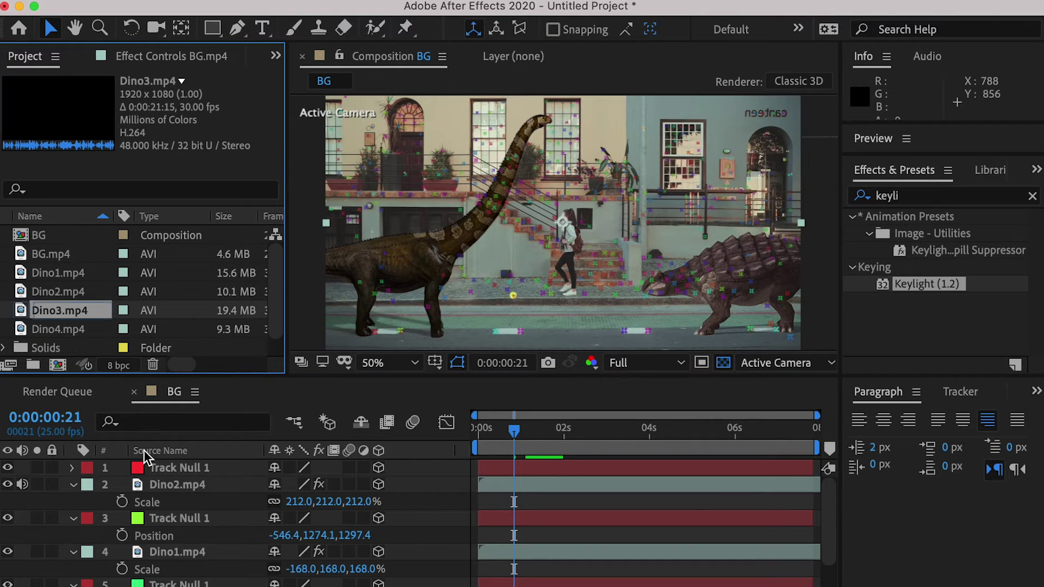
drag(146, 458, 147, 466)
key(y)
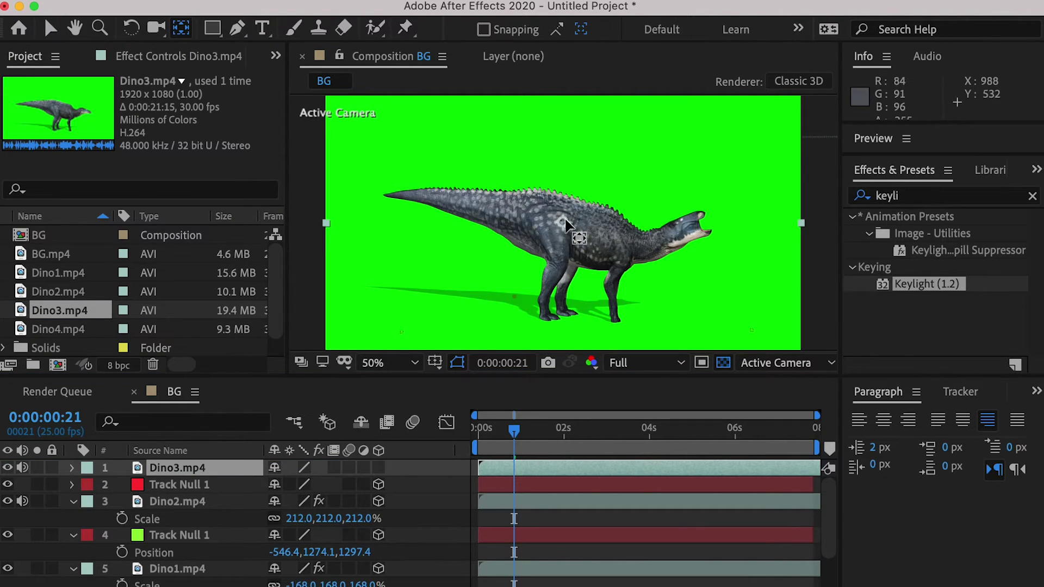
drag(566, 223, 610, 343)
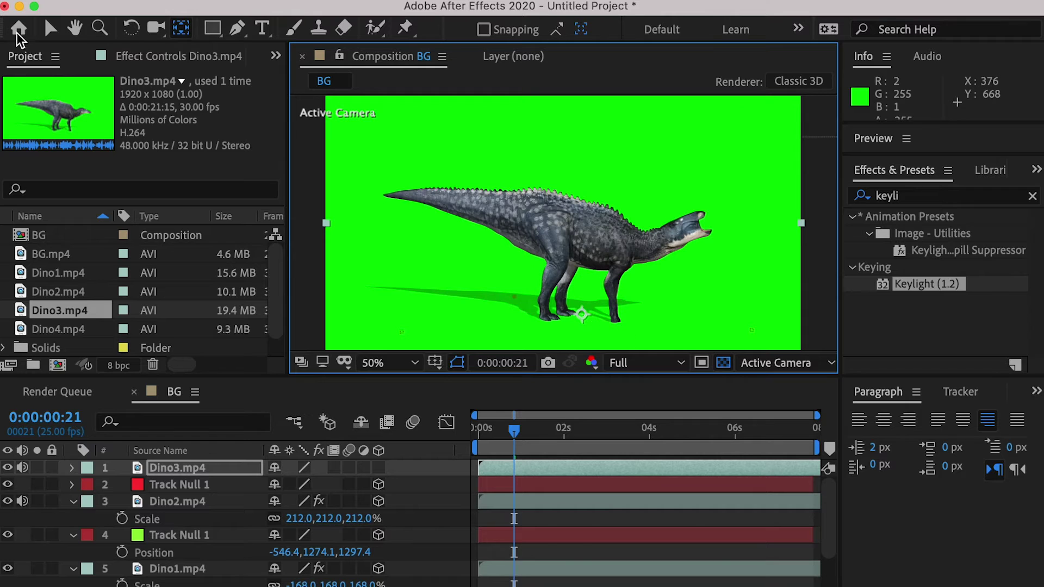
click(50, 27)
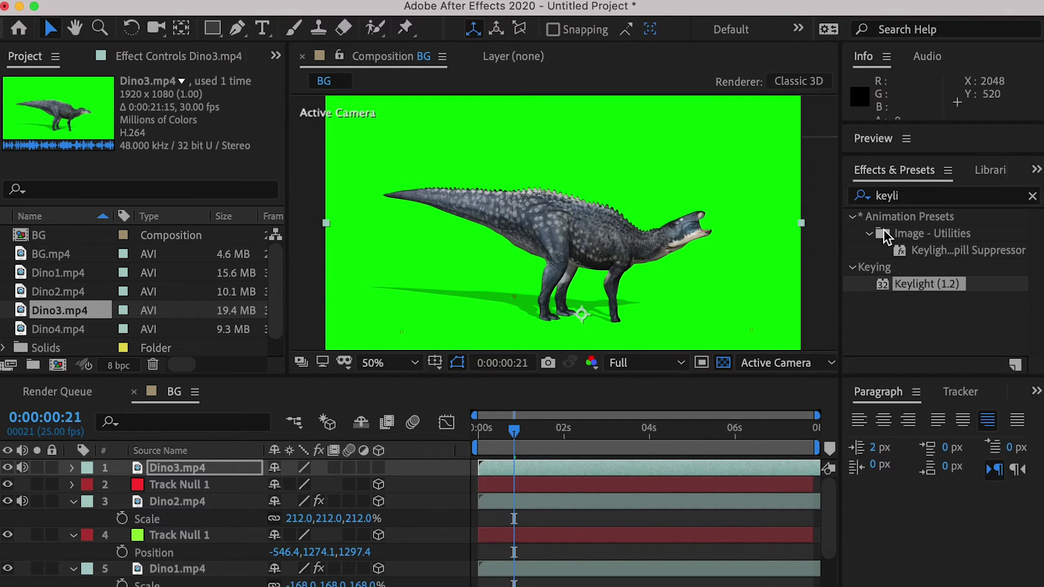
Apply Keylight (1.2) to Dino3 and sample its green backdrop as the screen colour.
drag(921, 285, 190, 468)
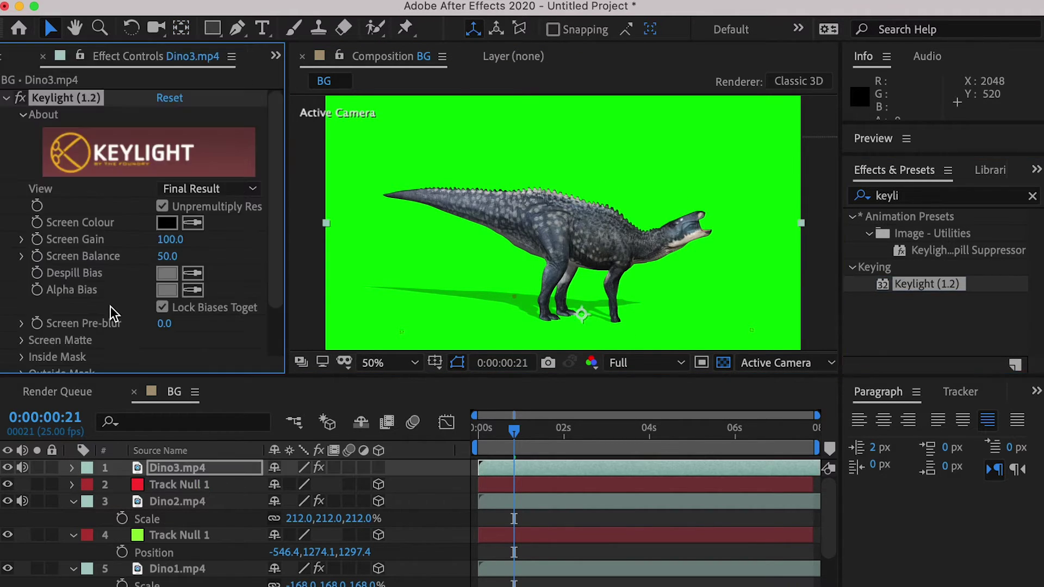
click(447, 253)
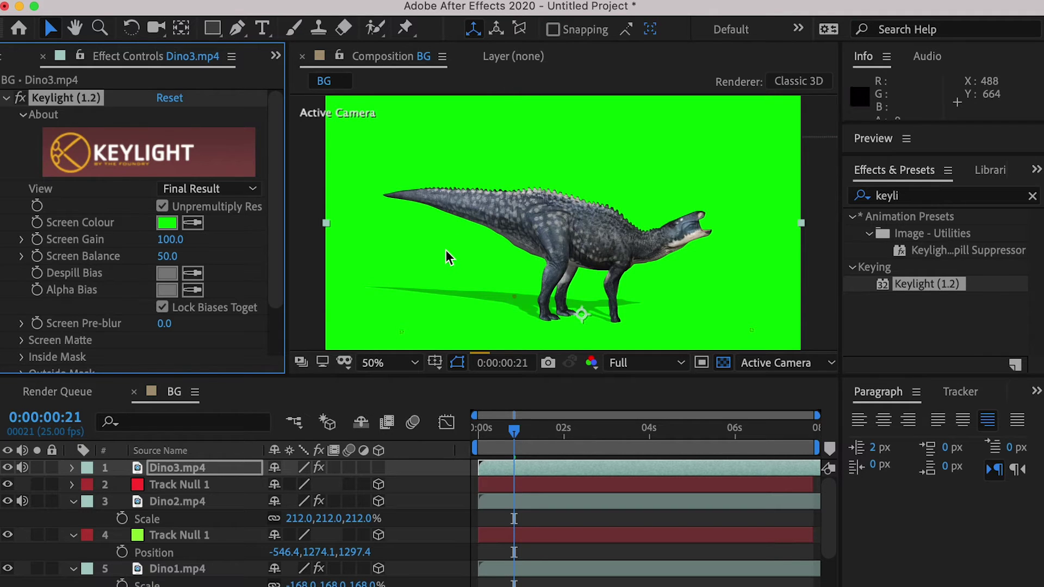
click(374, 477)
Make Dino3 3D and paste Track Null 1's position 117.6, 1170.8, 2155.8 onto it.
click(379, 468)
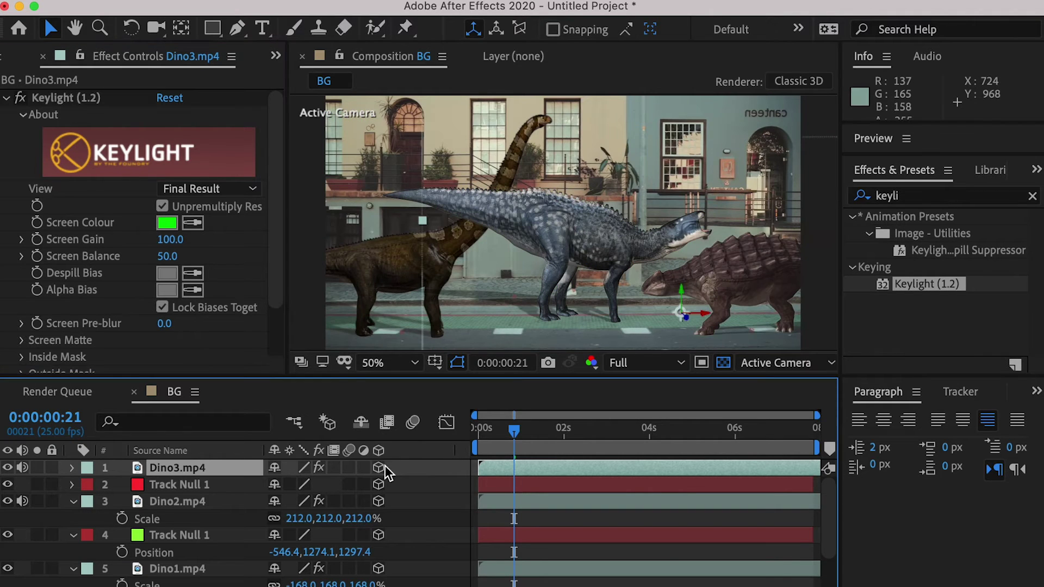
shift+click(194, 488)
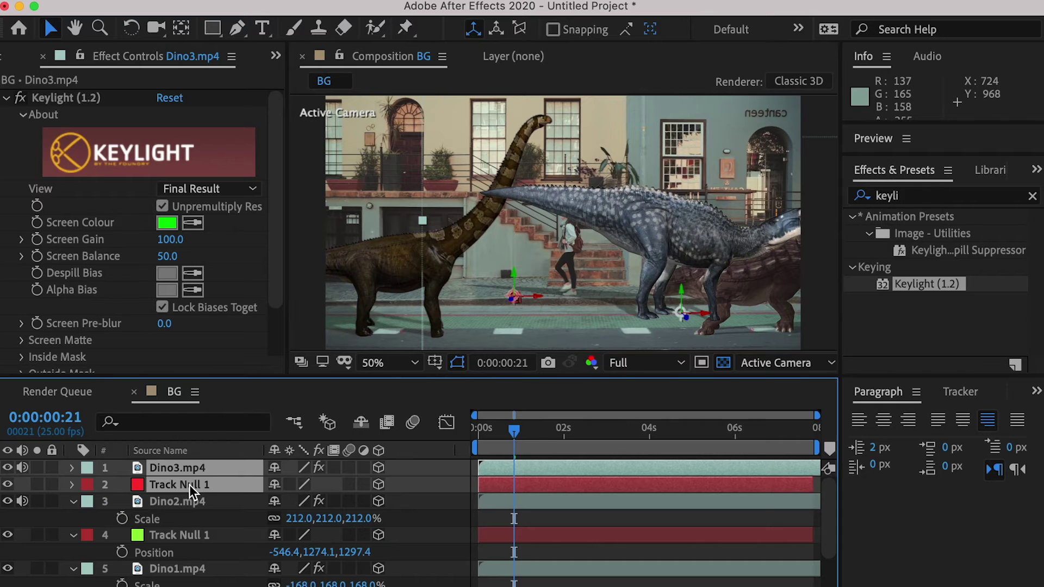
key(p)
click(154, 521)
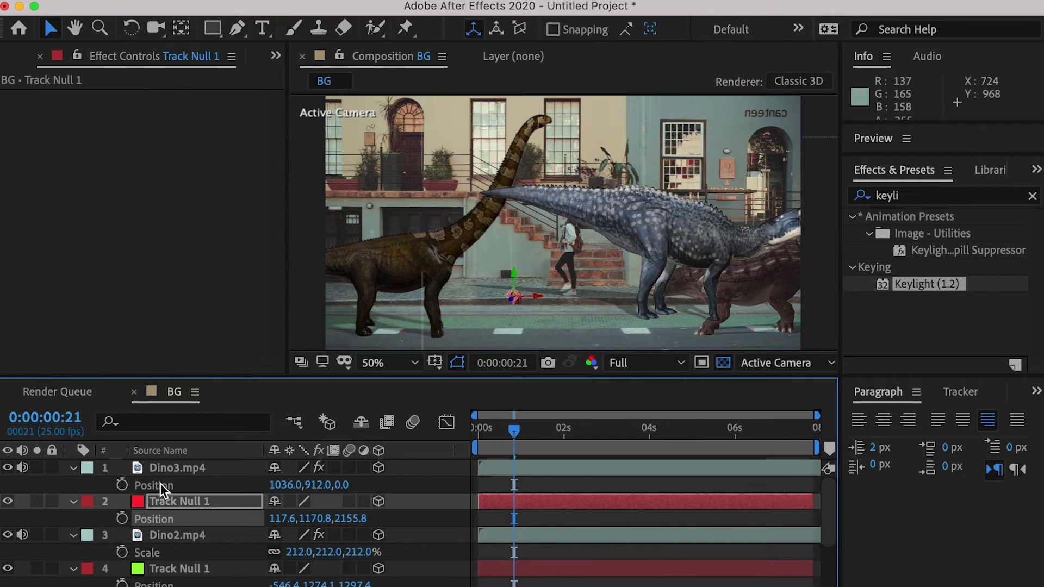
click(163, 469)
key(cmd+v)
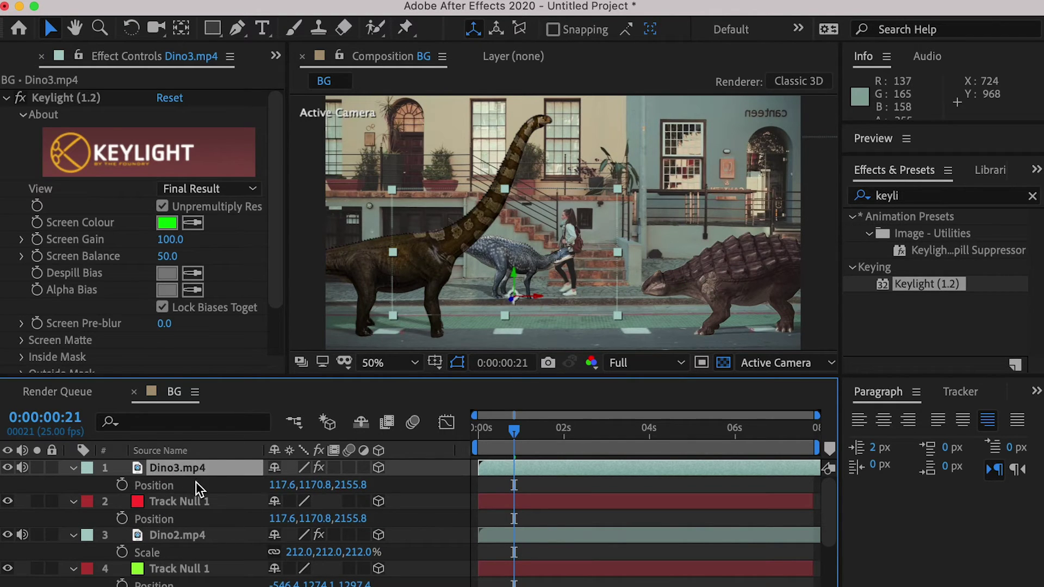
Scale Dino3 to 146% and move the playhead back to frame 10.
key(s)
drag(333, 485, 365, 485)
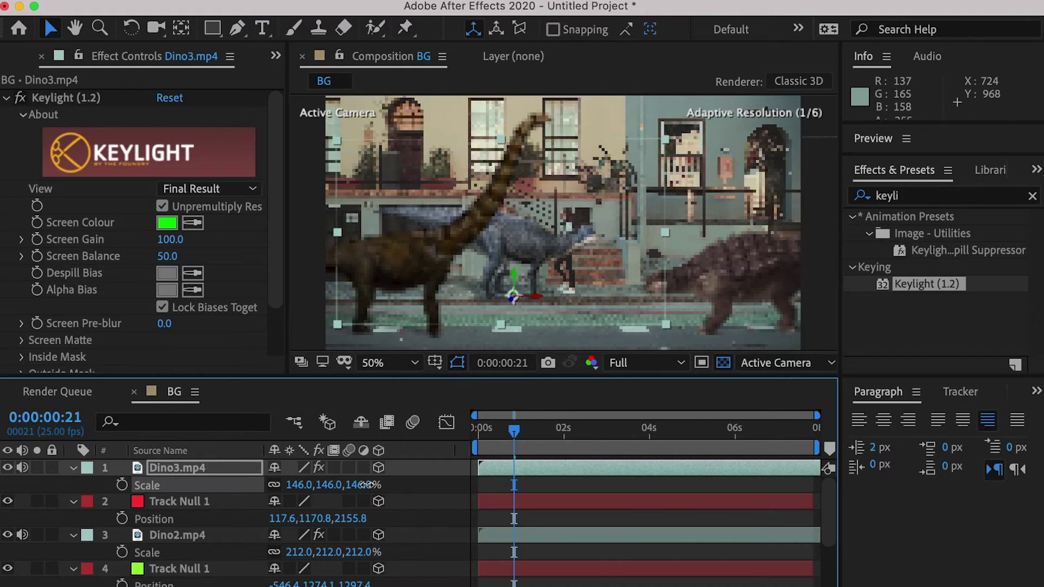
click(495, 430)
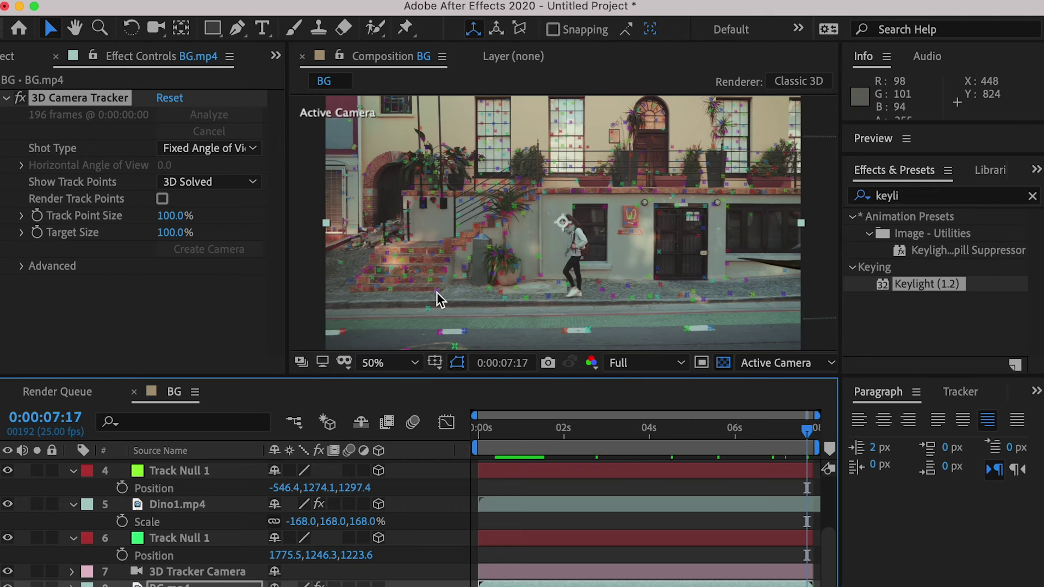
Create a track null from a ground point near the stairs.
click(437, 294)
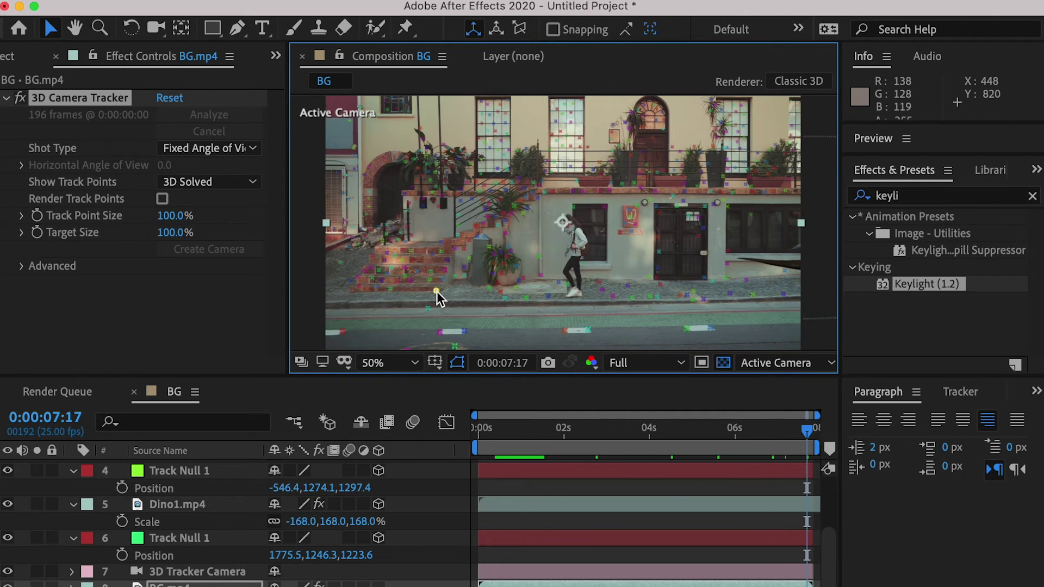
right_click(438, 297)
click(506, 357)
Add Dino4.mp4 to the composition with its anchor point moved down toward its feet.
key(super+0)
drag(58, 329, 174, 468)
key(y)
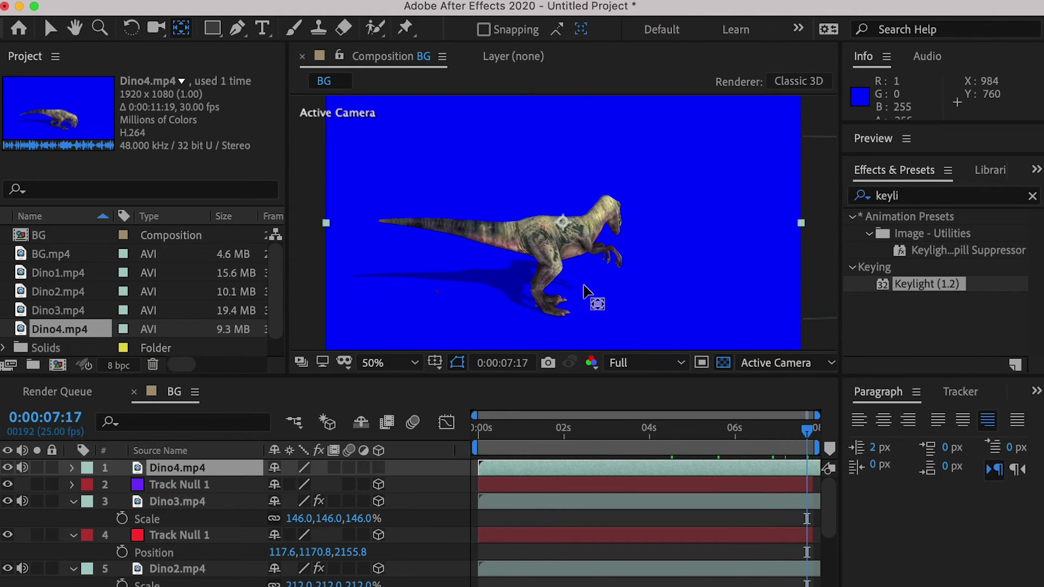
drag(563, 224, 550, 308)
key(v)
Key out Dino4's blue backdrop with Keylight (1.2) and make it a 3D layer.
drag(920, 284, 265, 468)
click(193, 222)
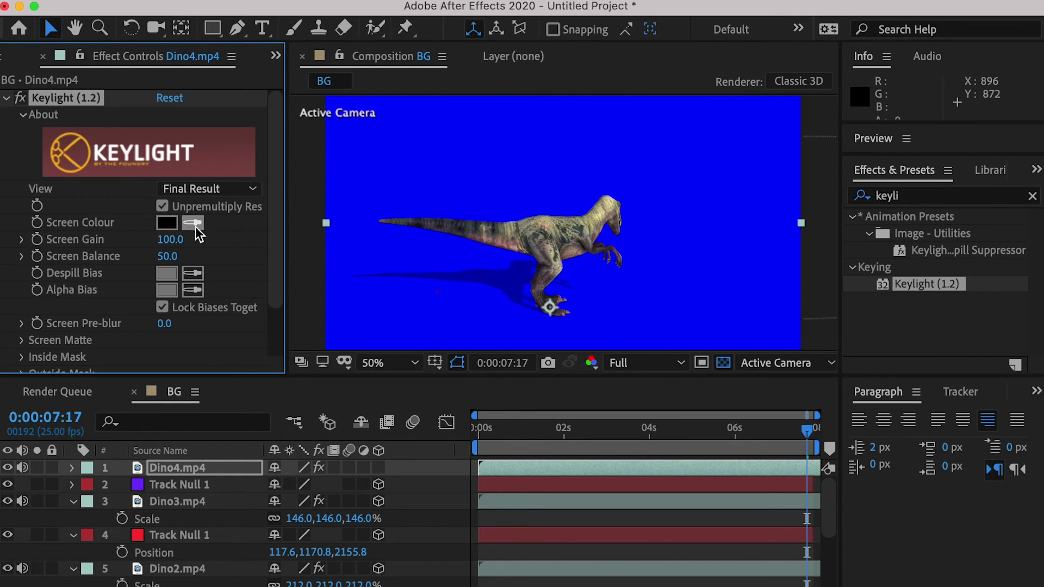
click(513, 179)
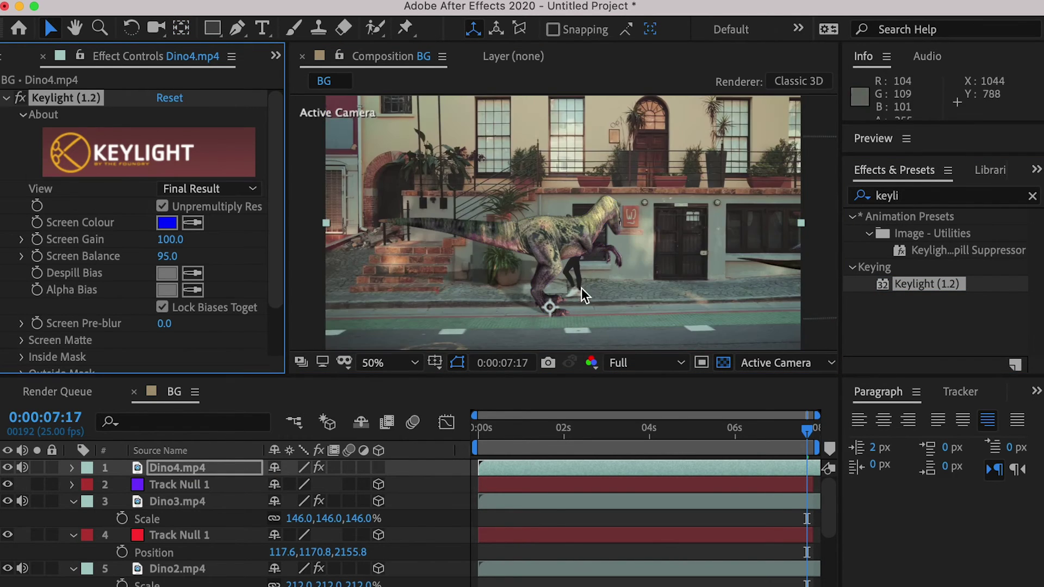
click(379, 468)
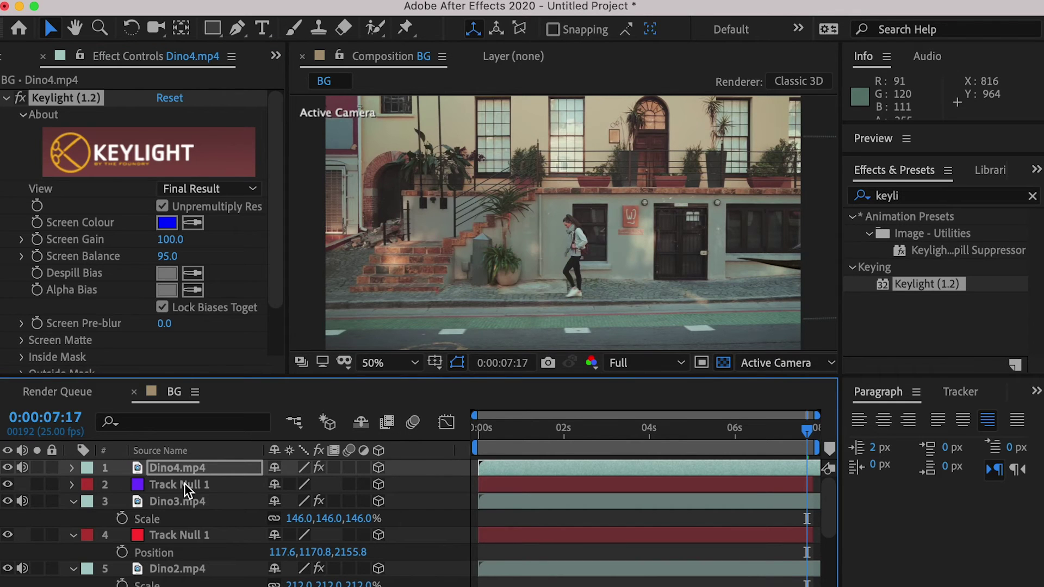
Paste Track Null 1's position onto the Dino4 layer and scale Dino4 to 158%.
click(185, 486)
key(p)
click(157, 521)
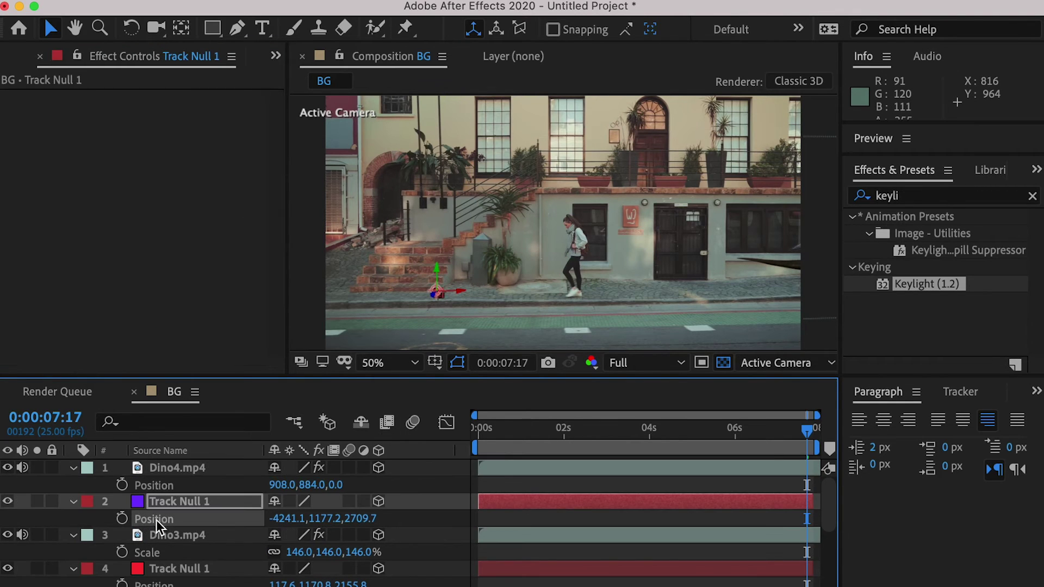
click(185, 468)
key(ctrl+v)
key(s)
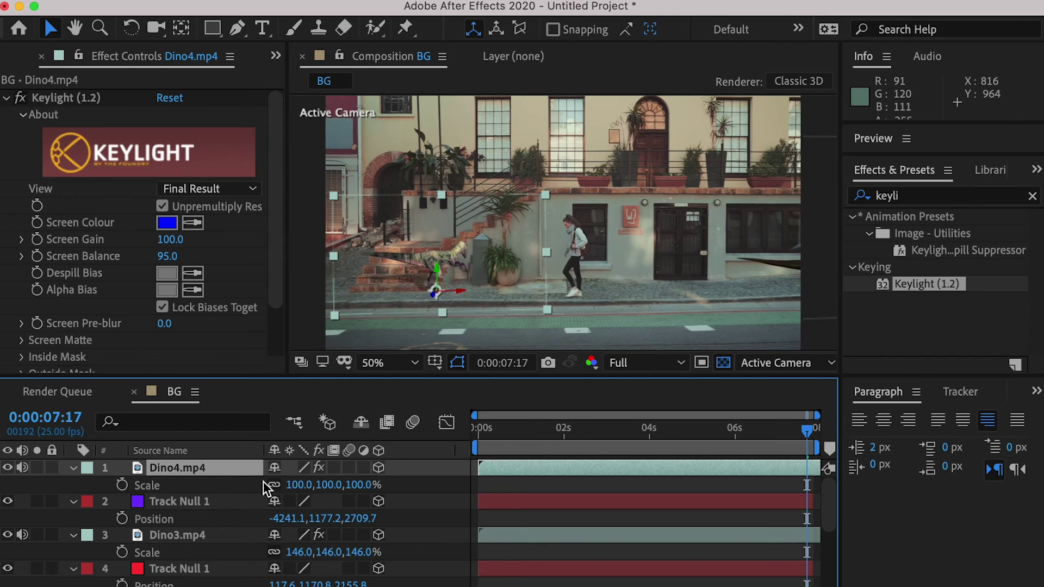
drag(348, 486, 500, 470)
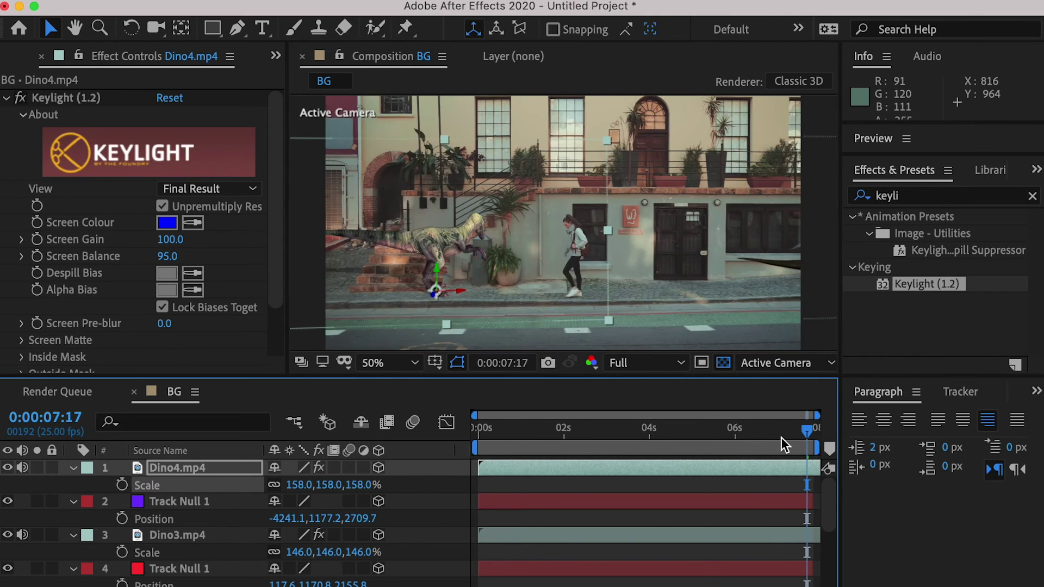
Preview the composite from about 5 seconds, then add BG to the Media Encoder queue.
click(710, 429)
key(space)
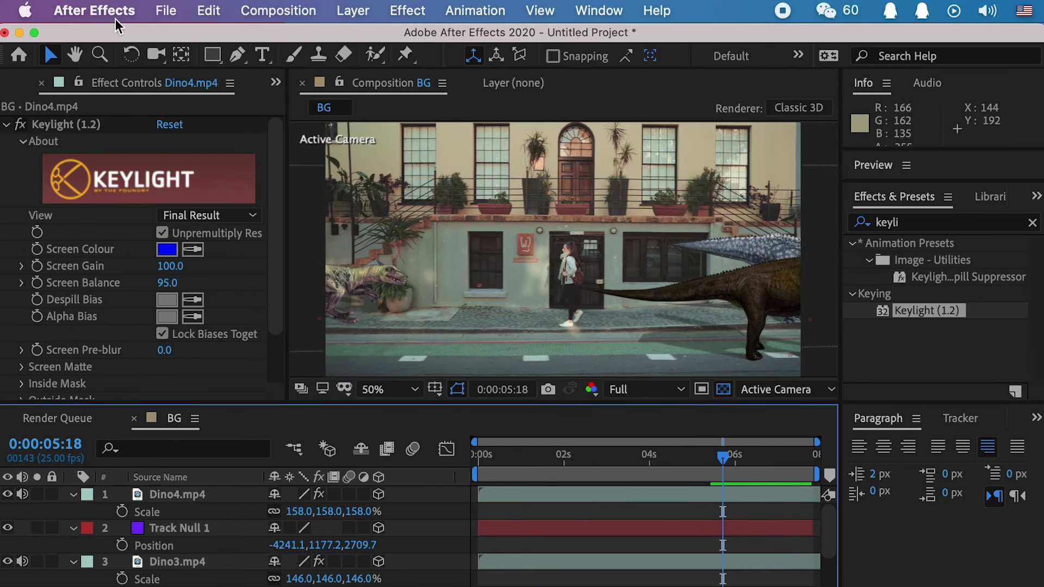
click(166, 11)
mouse_move(375, 345)
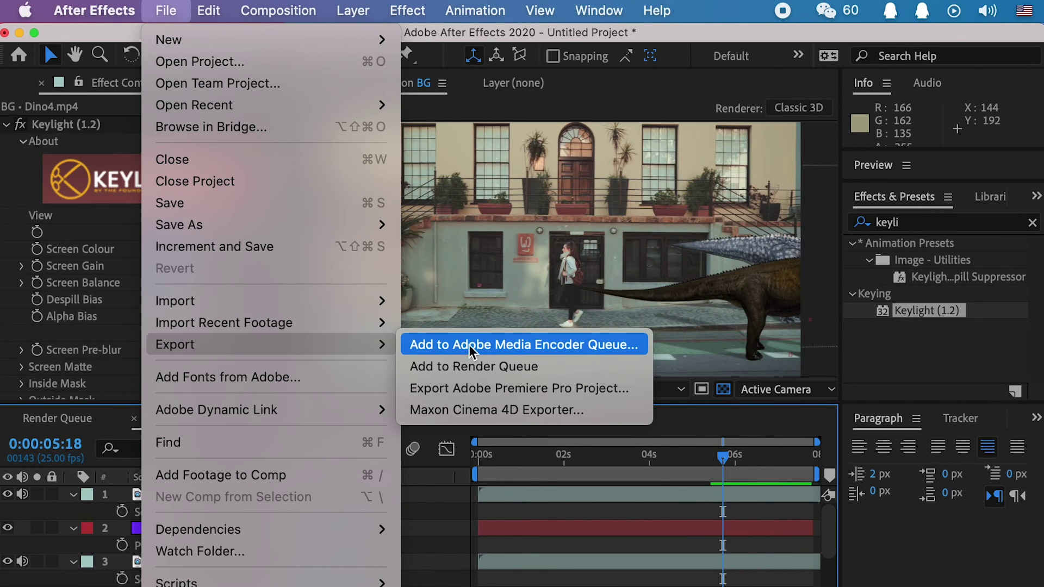
click(556, 347)
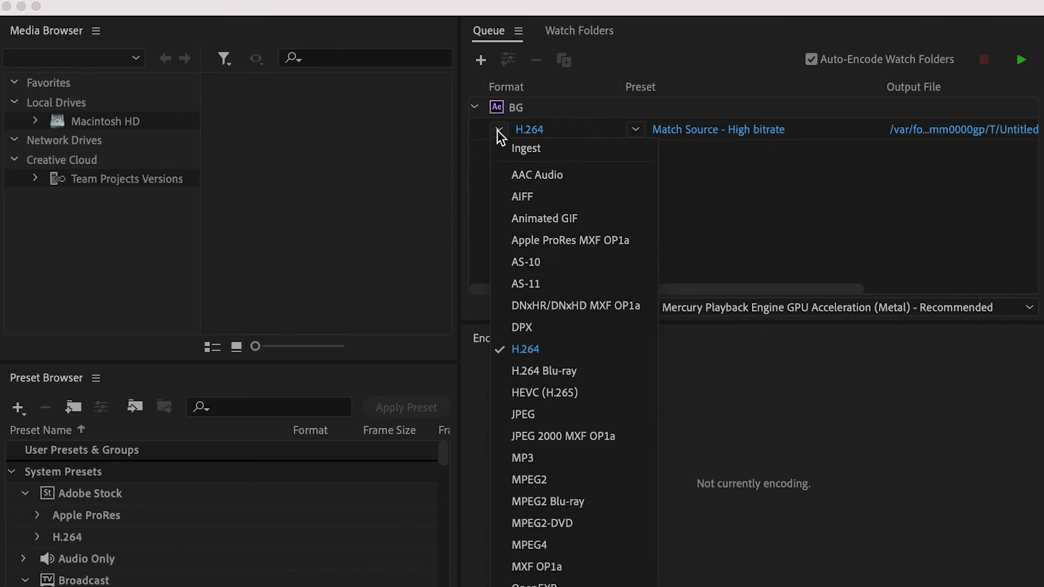
Keep H.264, set the output file to Export in the 01Demo folder, and start the queue.
click(557, 347)
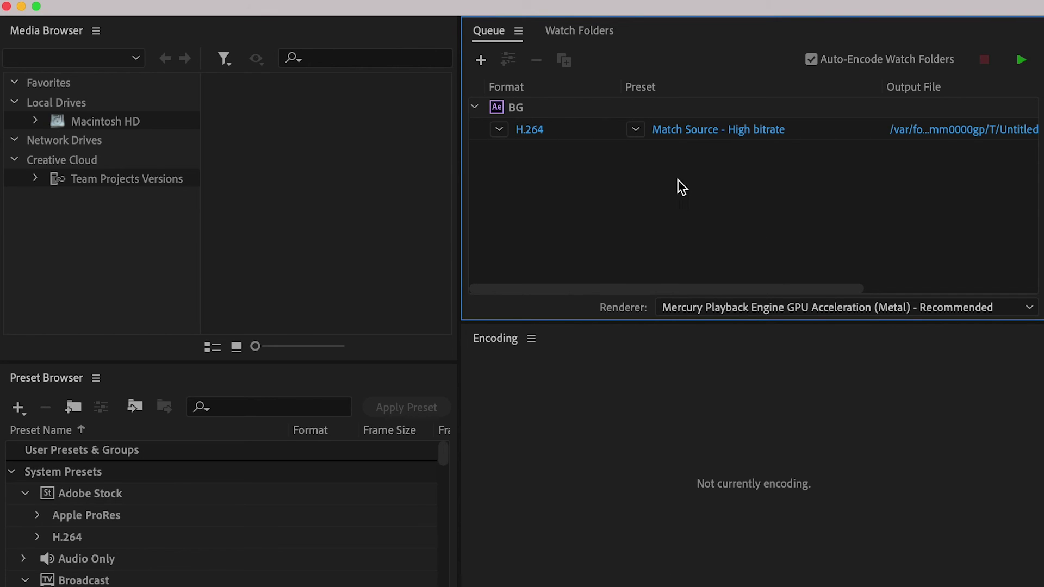
click(1028, 132)
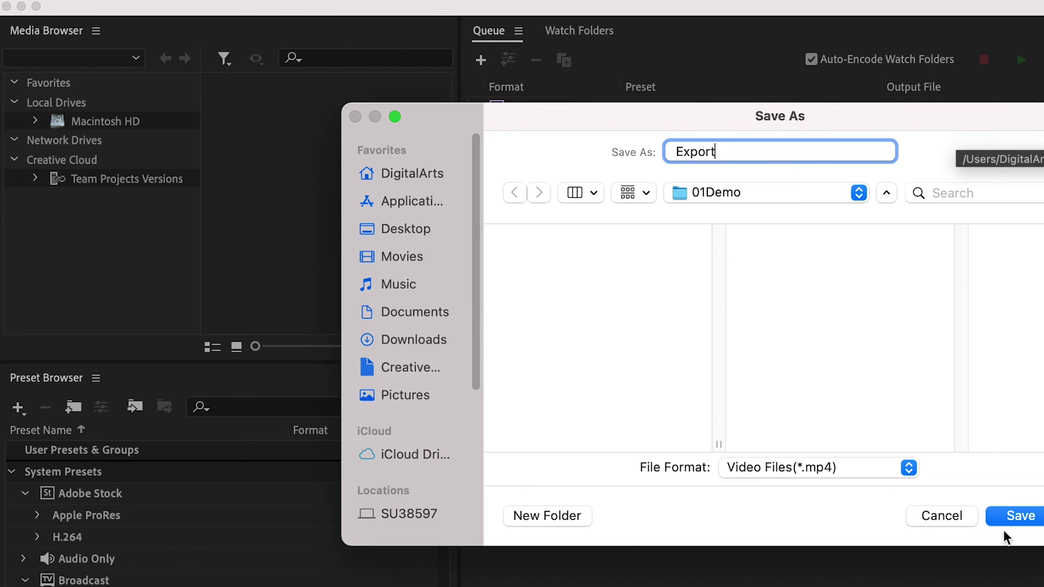
click(1012, 518)
click(1021, 59)
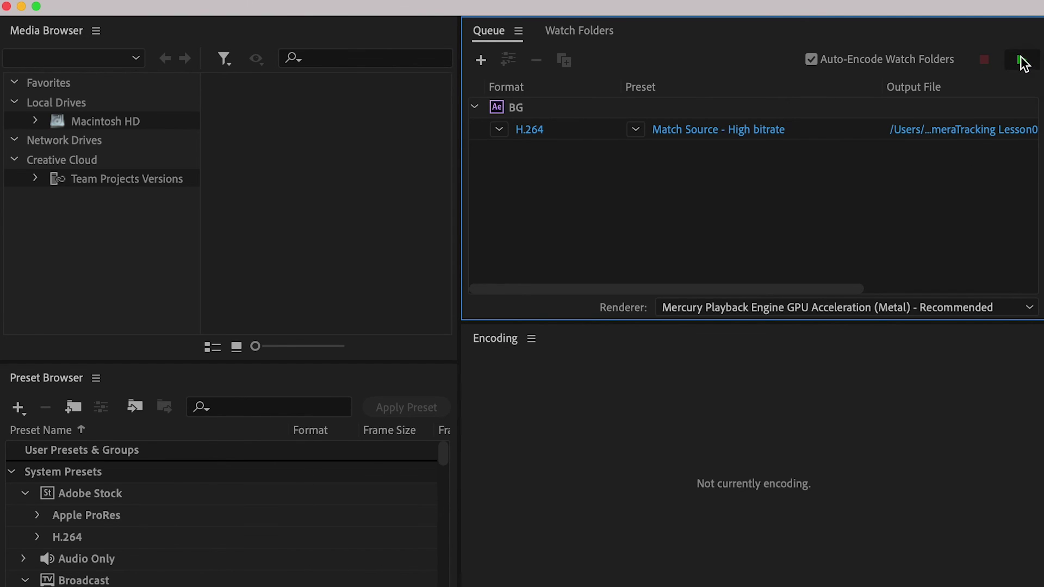